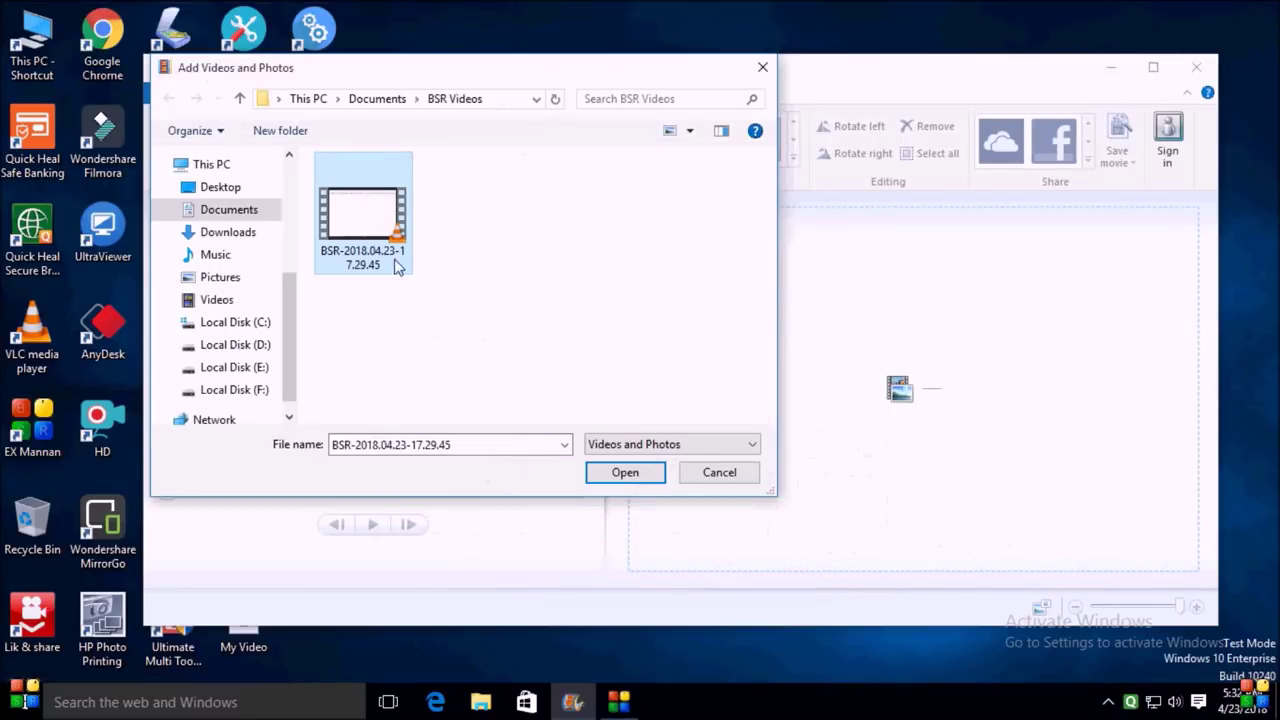
Add the video BSR-2018.04.23-17.29.45 to the project and dismiss the file preparation notice.
{"action": "left_click", "coordinate": [626, 477]}
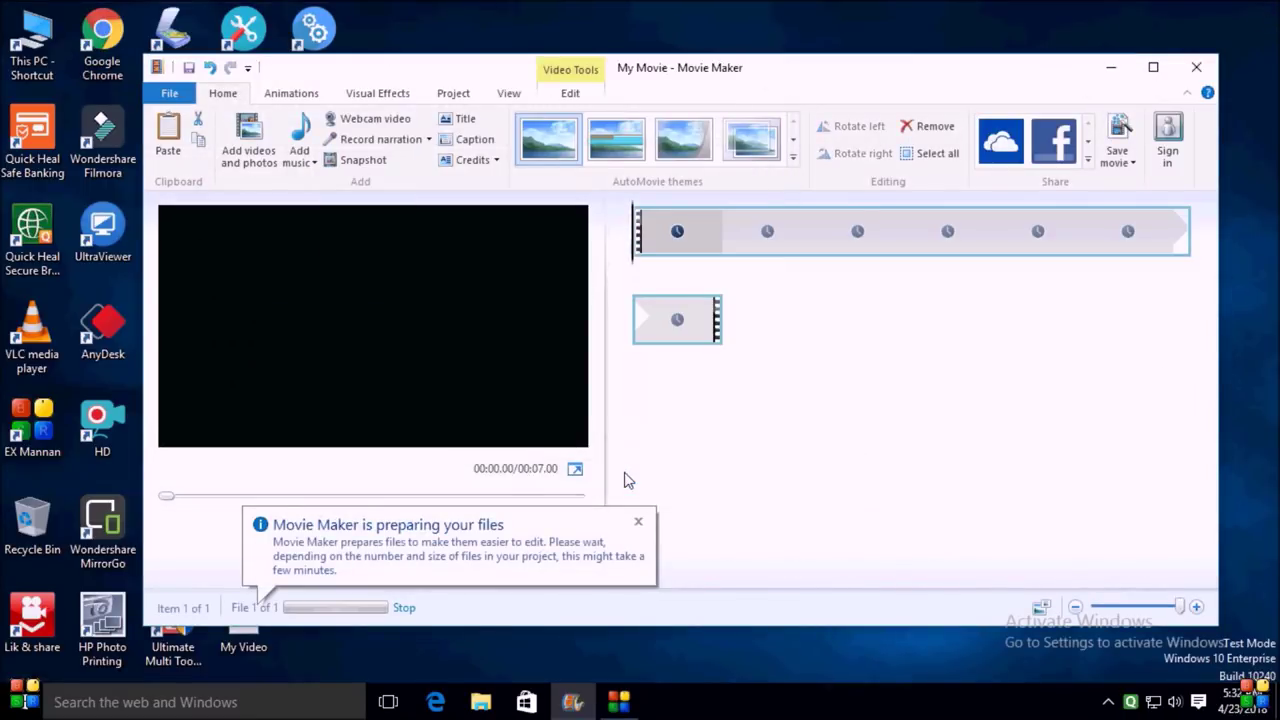
{"action": "left_click", "coordinate": [638, 521]}
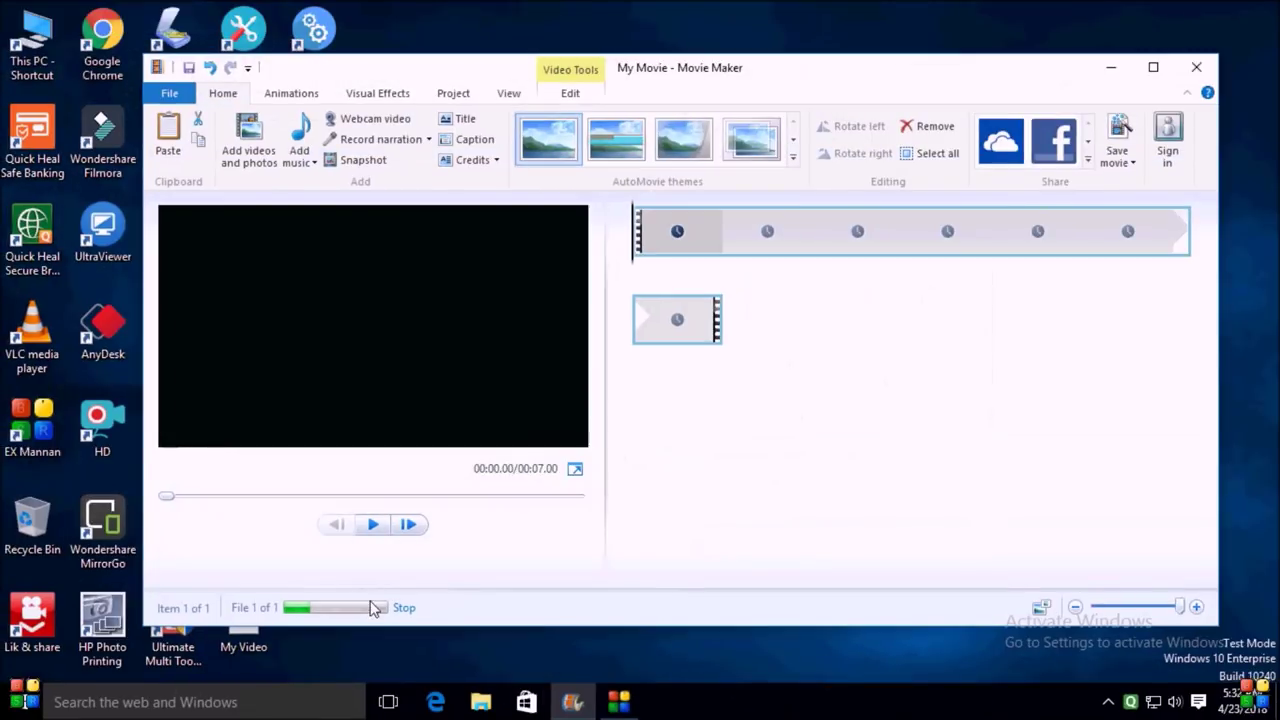
{"action": "key", "text": "alt"}
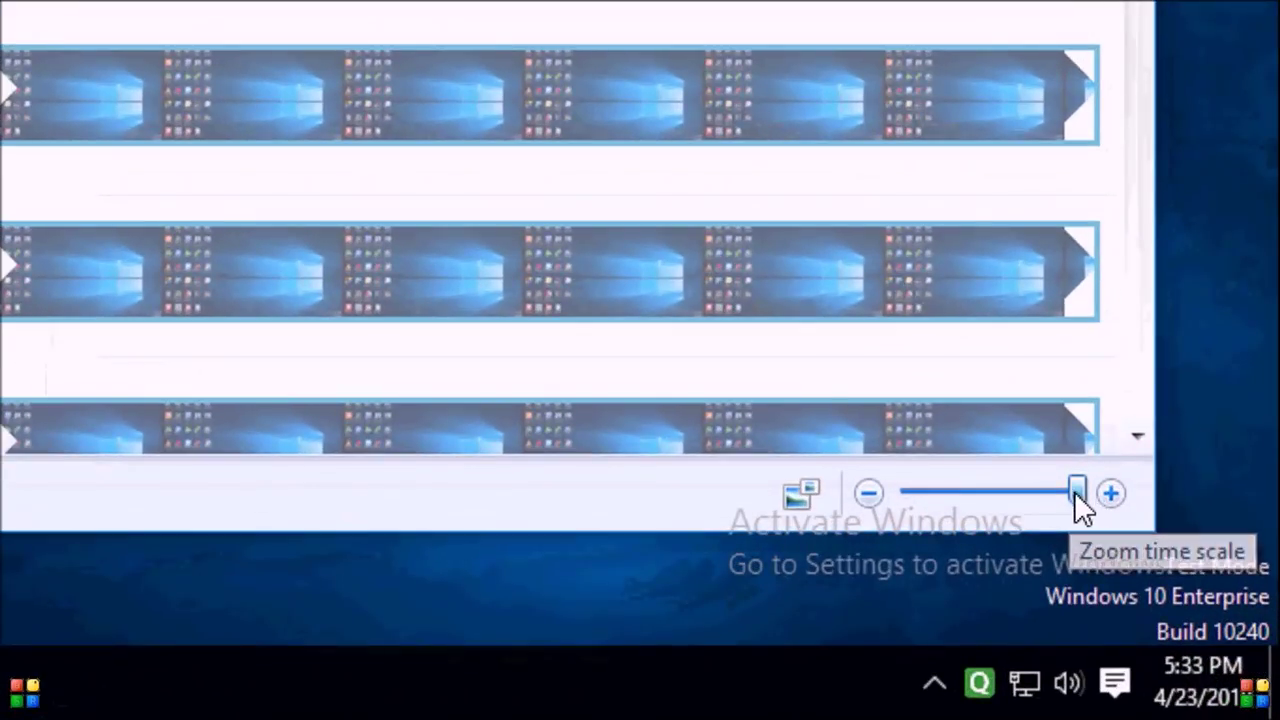
Try to cut the clip at about 00:14.77 and set its start point there to trim off the beginning.
{"action": "left_click_drag", "start_coordinate": [1092, 511], "coordinate": [984, 527]}
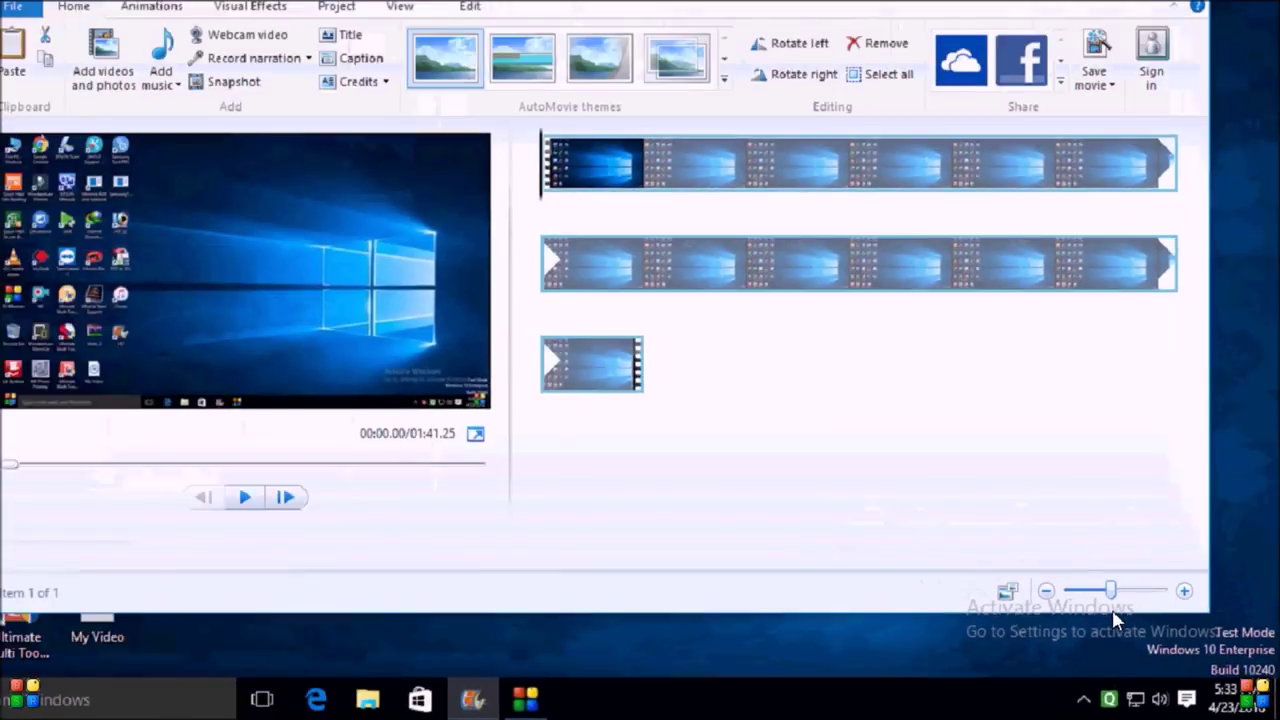
{"action": "left_click_drag", "start_coordinate": [984, 527], "coordinate": [1008, 529]}
{"action": "left_click_drag", "start_coordinate": [1145, 624], "coordinate": [1128, 625]}
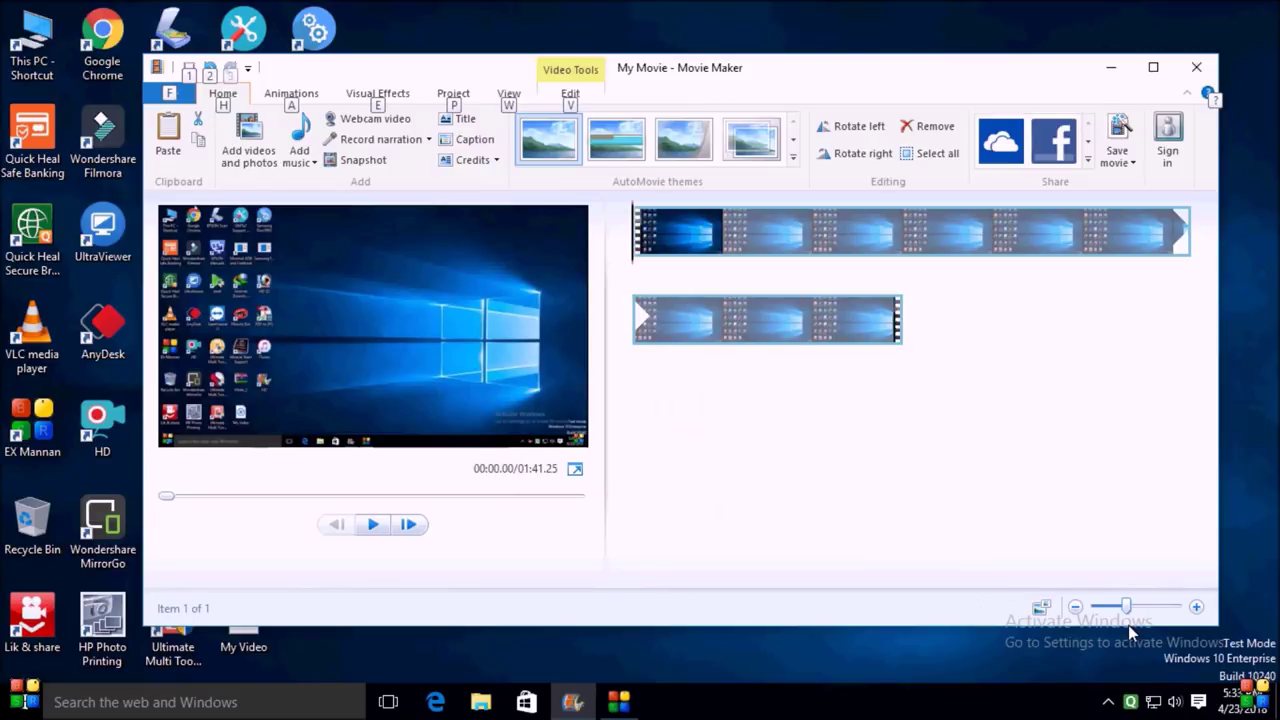
{"action": "left_click_drag", "start_coordinate": [1126, 626], "coordinate": [1097, 622]}
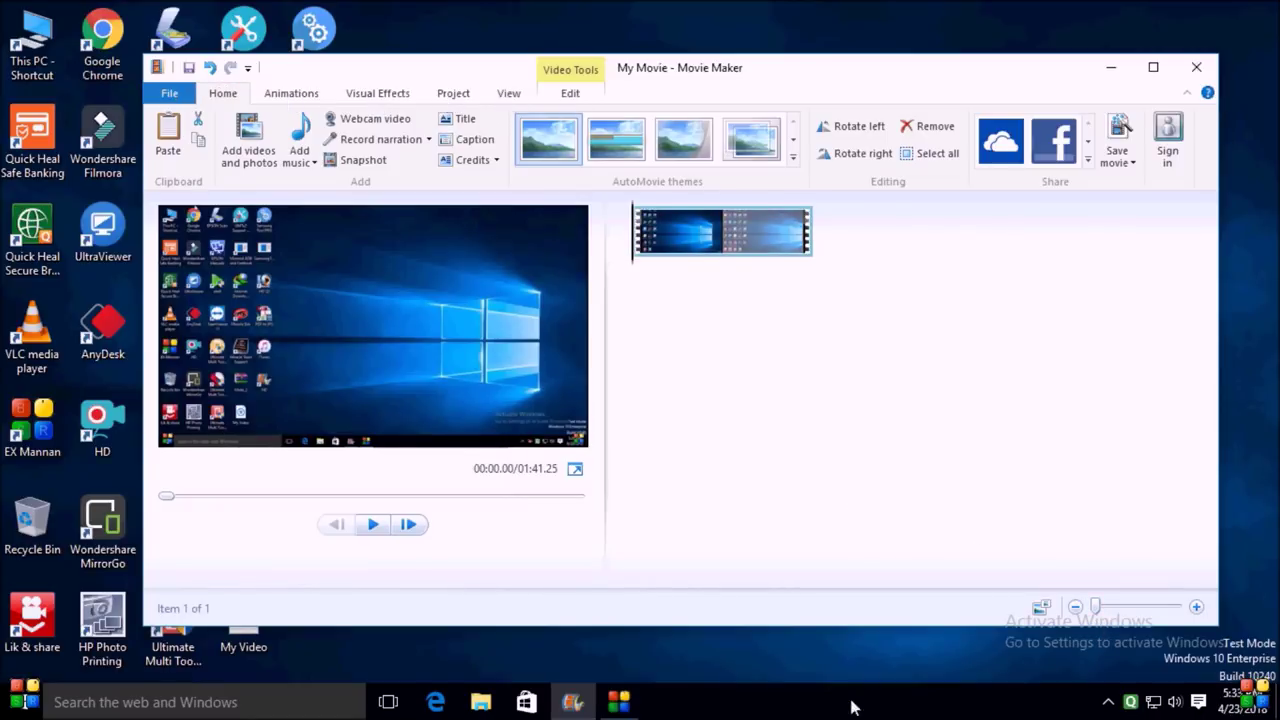
{"action": "left_click", "coordinate": [645, 226]}
{"action": "mouse_move", "coordinate": [645, 226]}
{"action": "left_mouse_down"}
{"action": "mouse_move", "coordinate": [729, 246]}
{"action": "mouse_move", "coordinate": [654, 246]}
{"action": "left_mouse_up"}
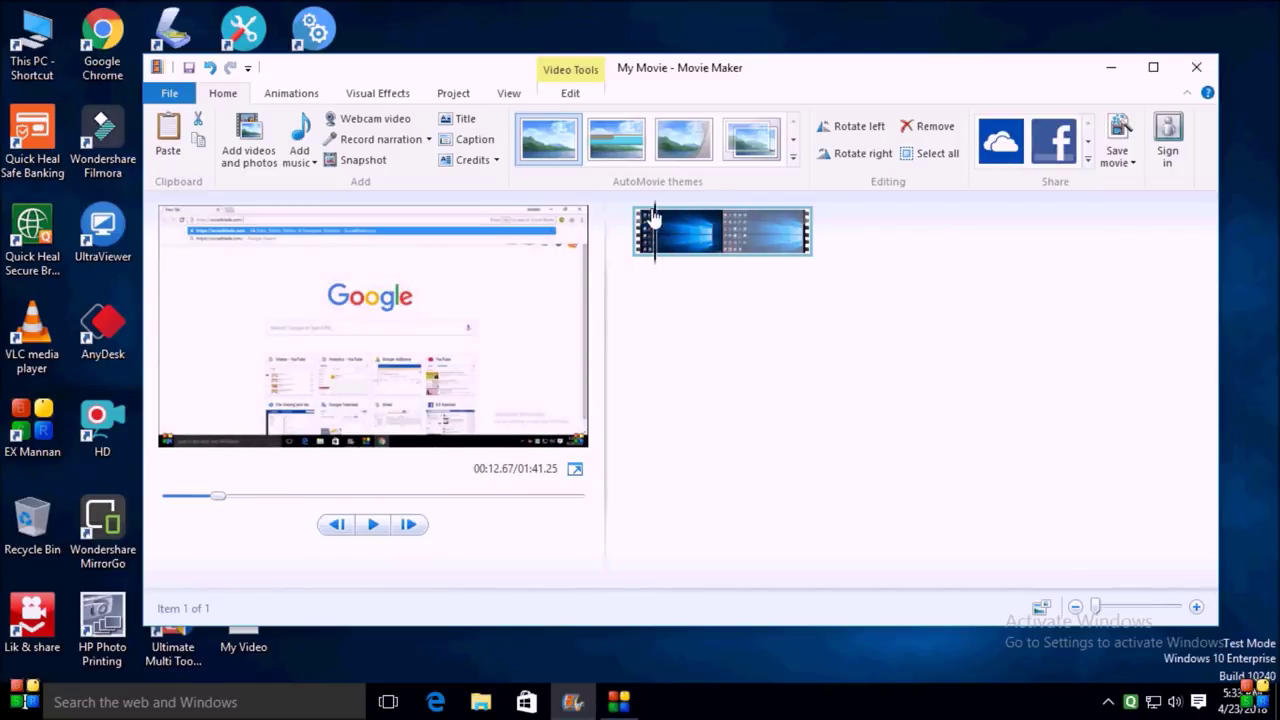
{"action": "mouse_move", "coordinate": [653, 218]}
{"action": "left_mouse_down"}
{"action": "mouse_move", "coordinate": [638, 220]}
{"action": "mouse_move", "coordinate": [660, 220]}
{"action": "left_mouse_up"}
{"action": "right_click", "coordinate": [660, 220]}
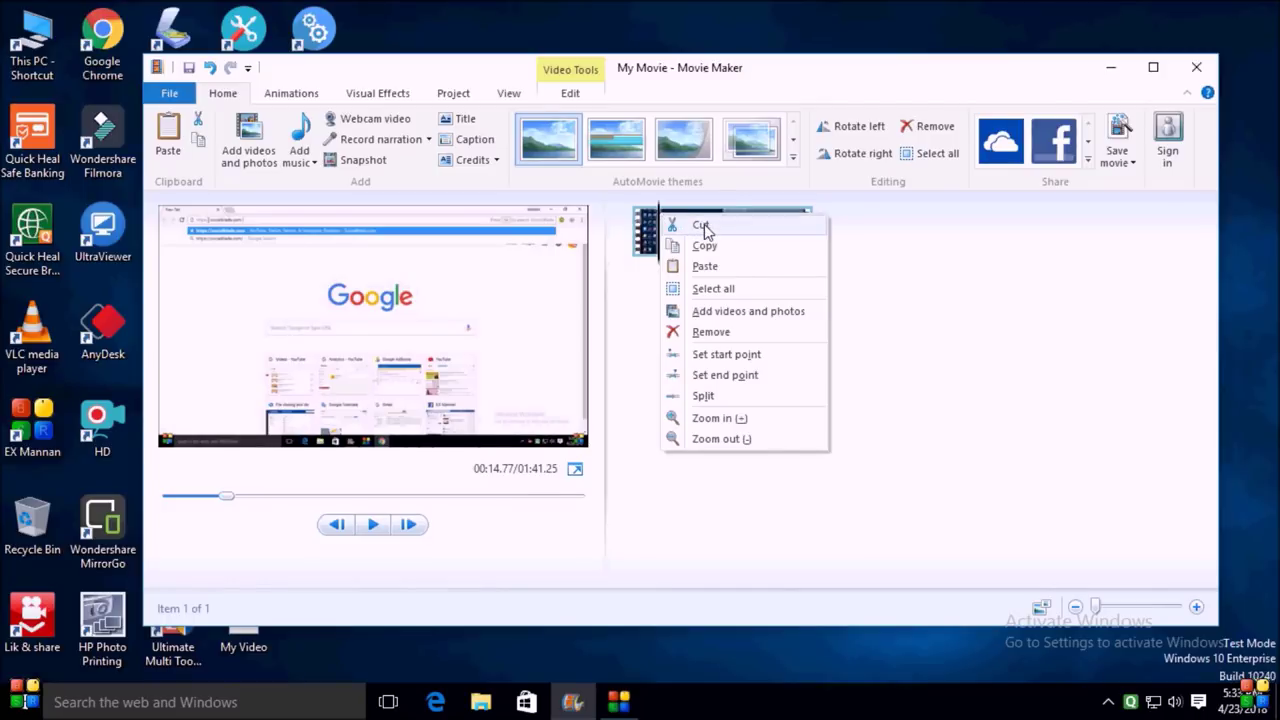
{"action": "left_click", "coordinate": [704, 227]}
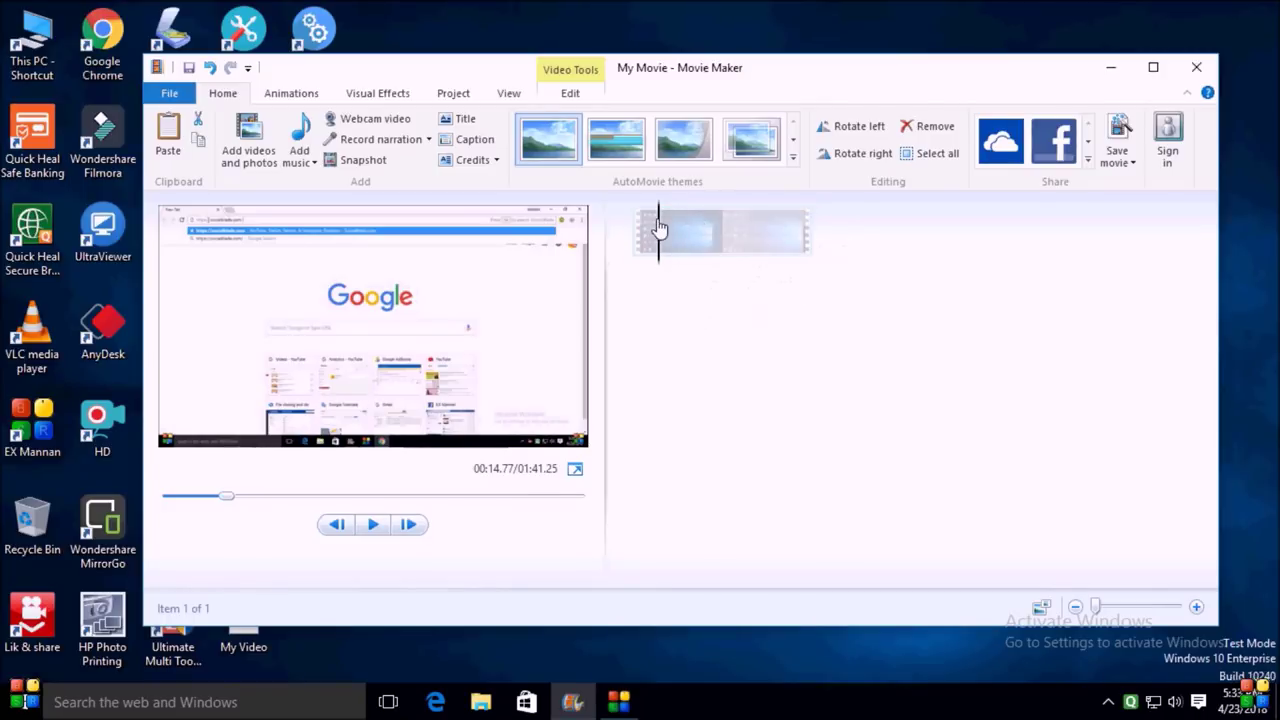
{"action": "right_click", "coordinate": [659, 229]}
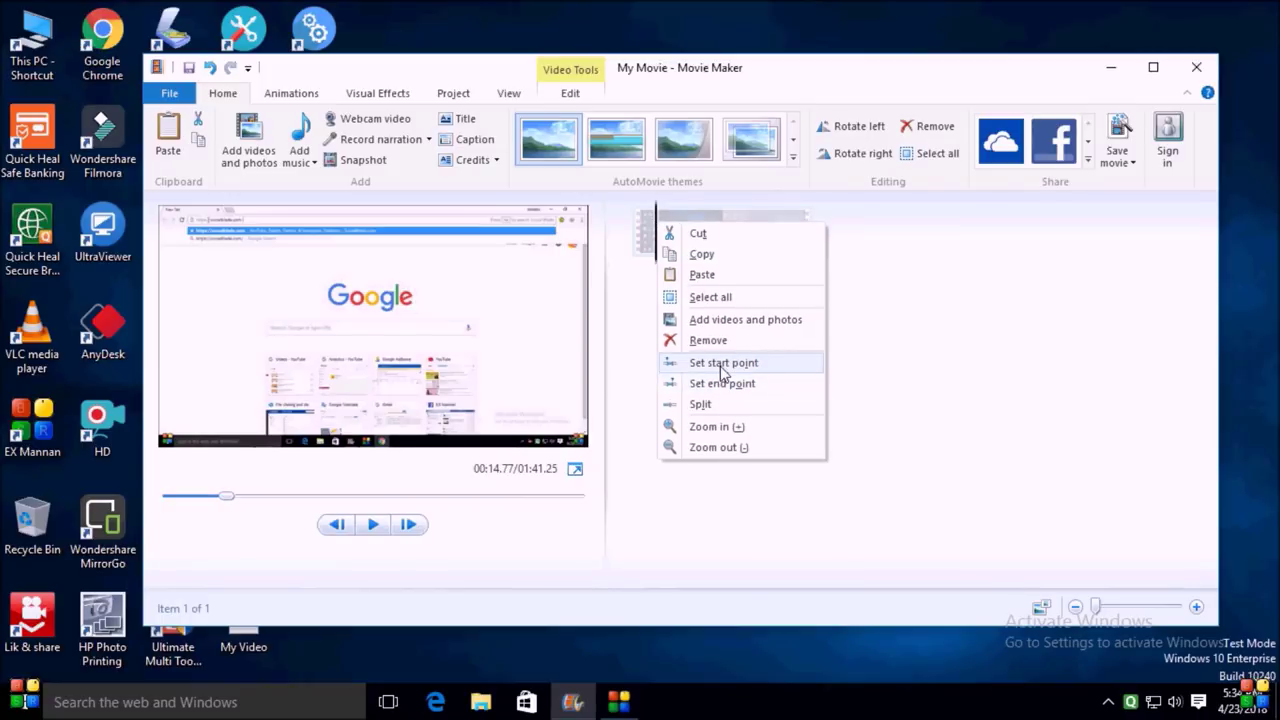
{"action": "left_click", "coordinate": [720, 367]}
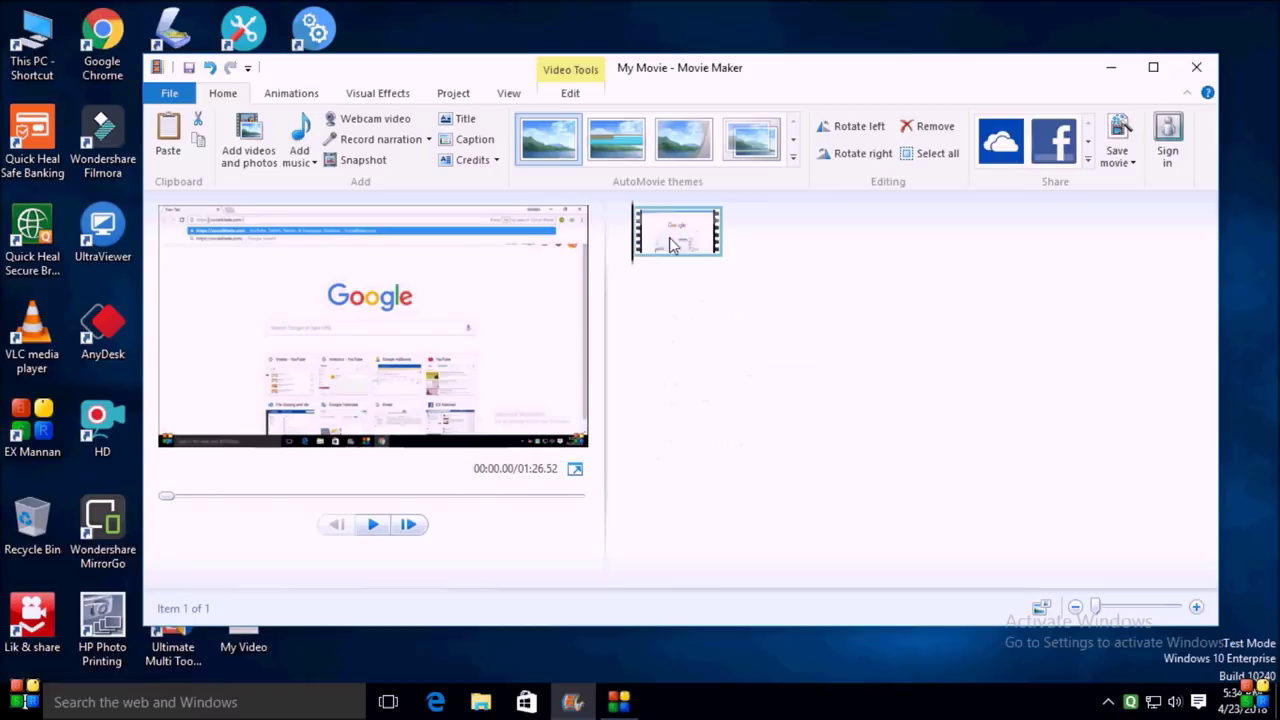
Preview the opening seconds of the trimmed clip and return the playhead to the start.
{"action": "left_click", "coordinate": [375, 528]}
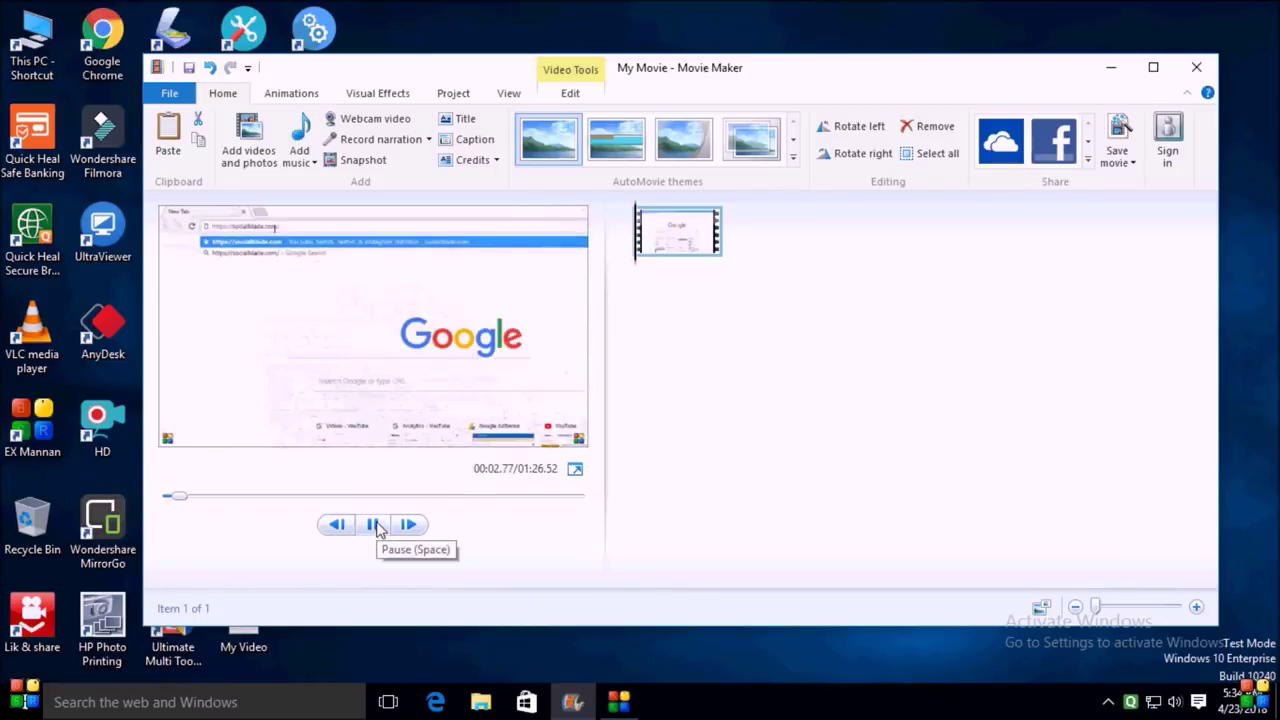
{"action": "left_click", "coordinate": [375, 526]}
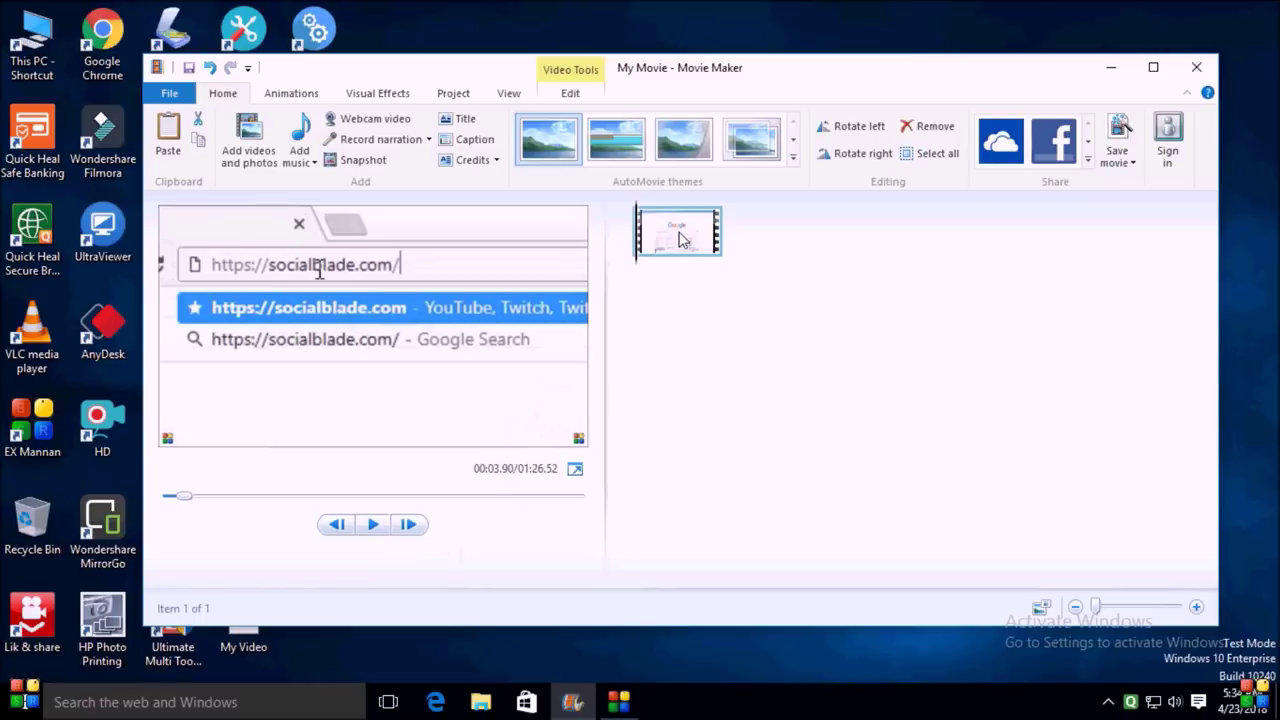
{"action": "key", "text": "Home"}
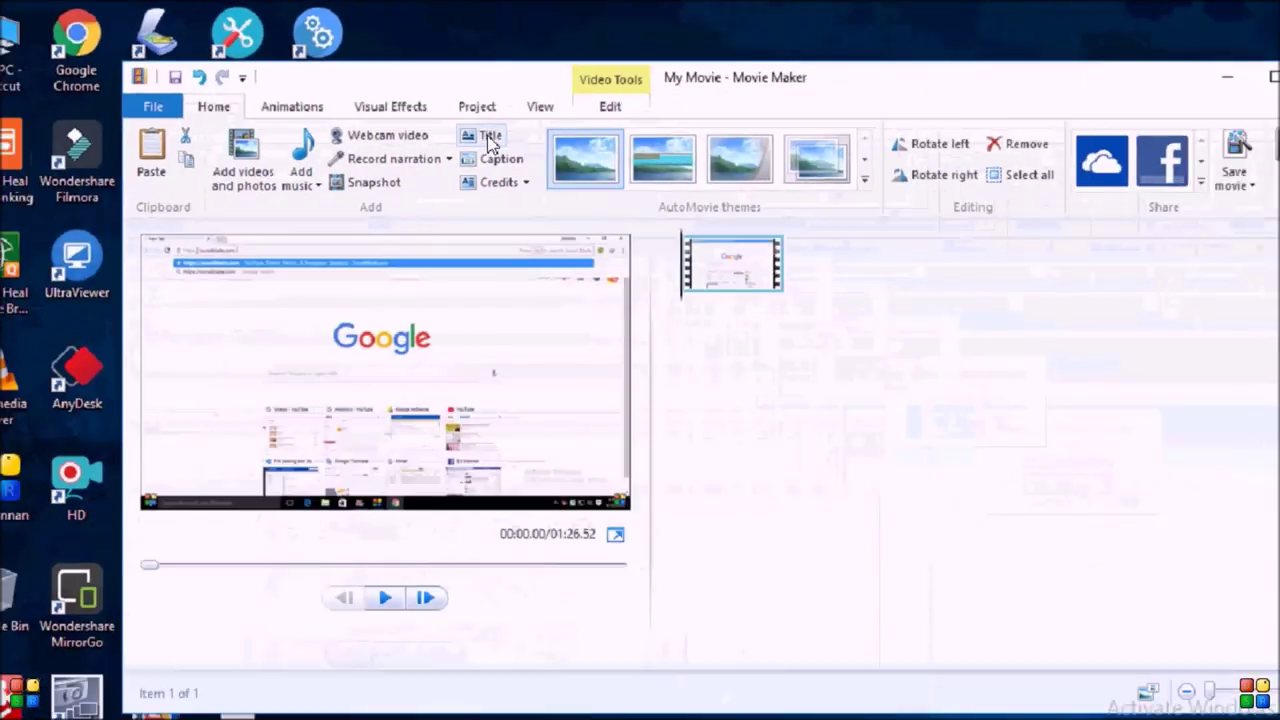
Add a caption at the start of the clip in vibrant red, with the channel name as its text.
{"action": "key", "text": "alt"}
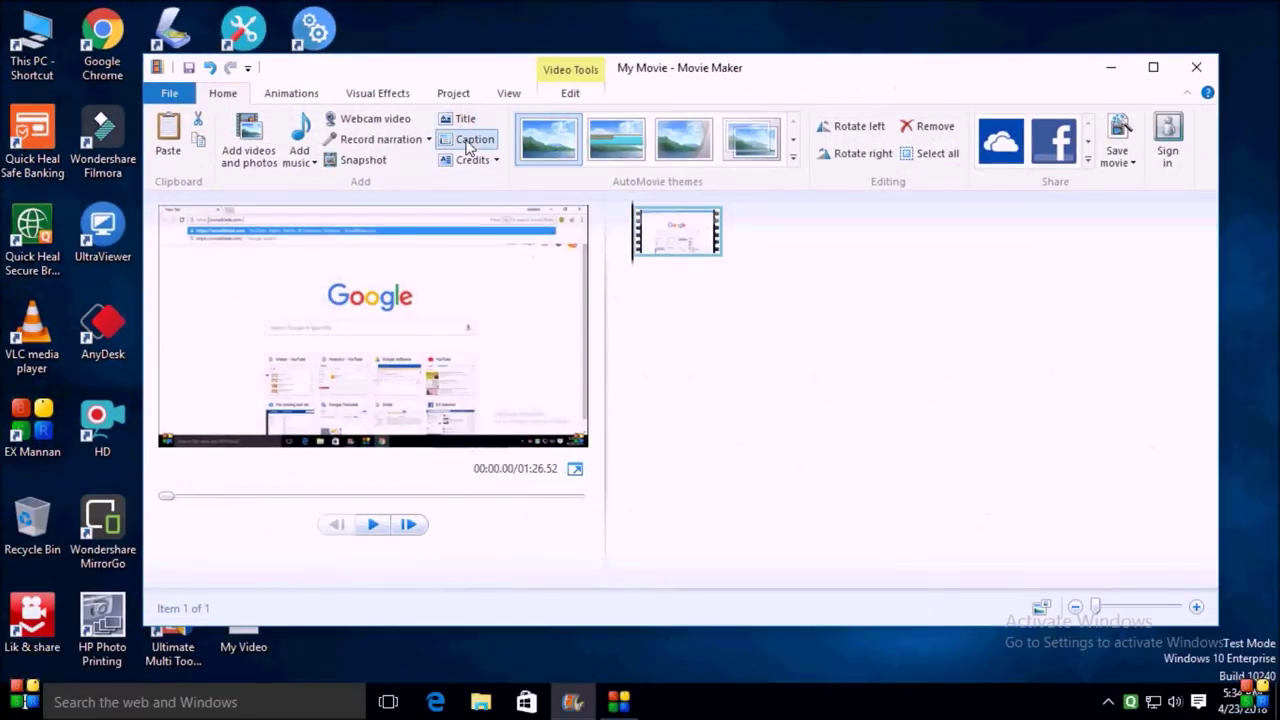
{"action": "left_click", "coordinate": [470, 140]}
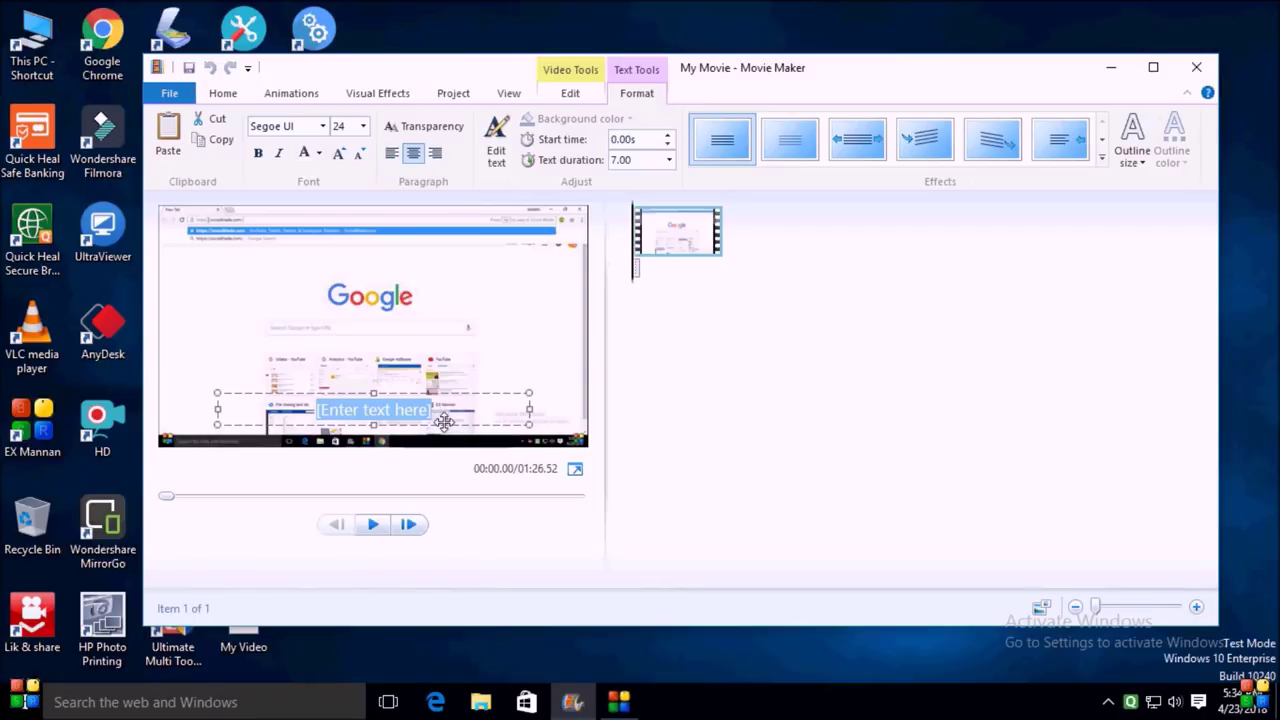
{"action": "left_click", "coordinate": [320, 158]}
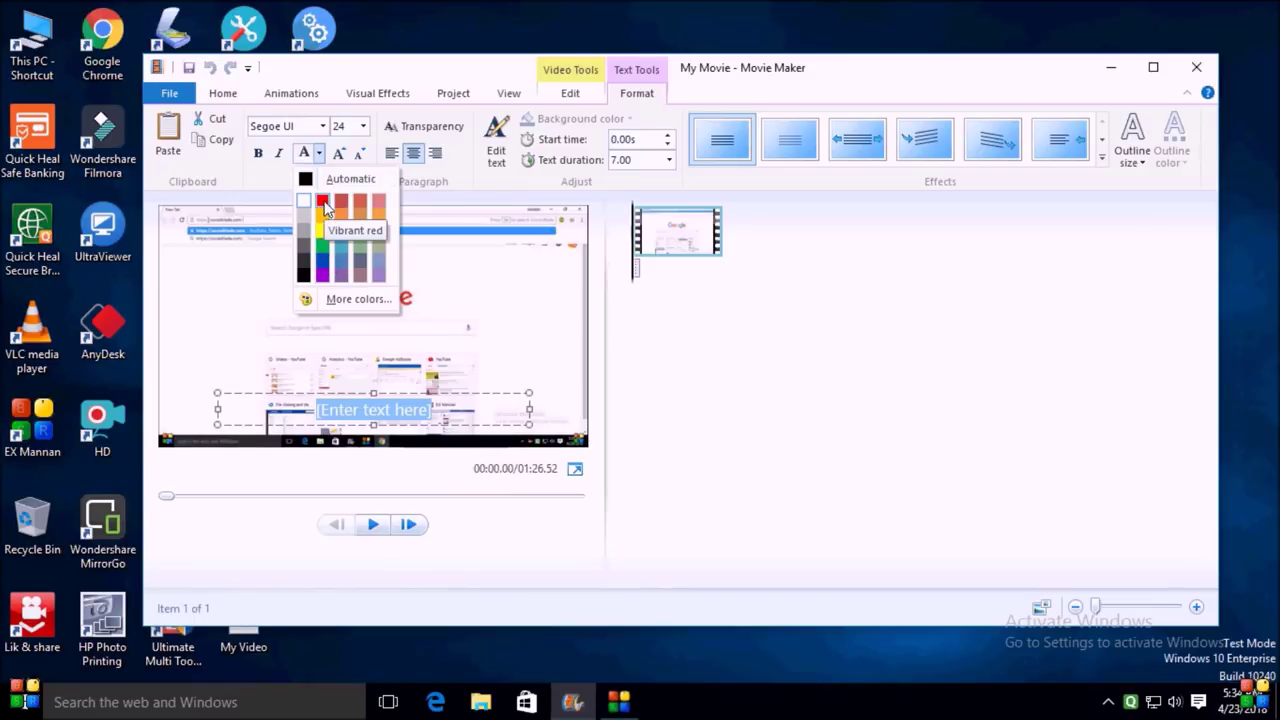
{"action": "left_click", "coordinate": [322, 204]}
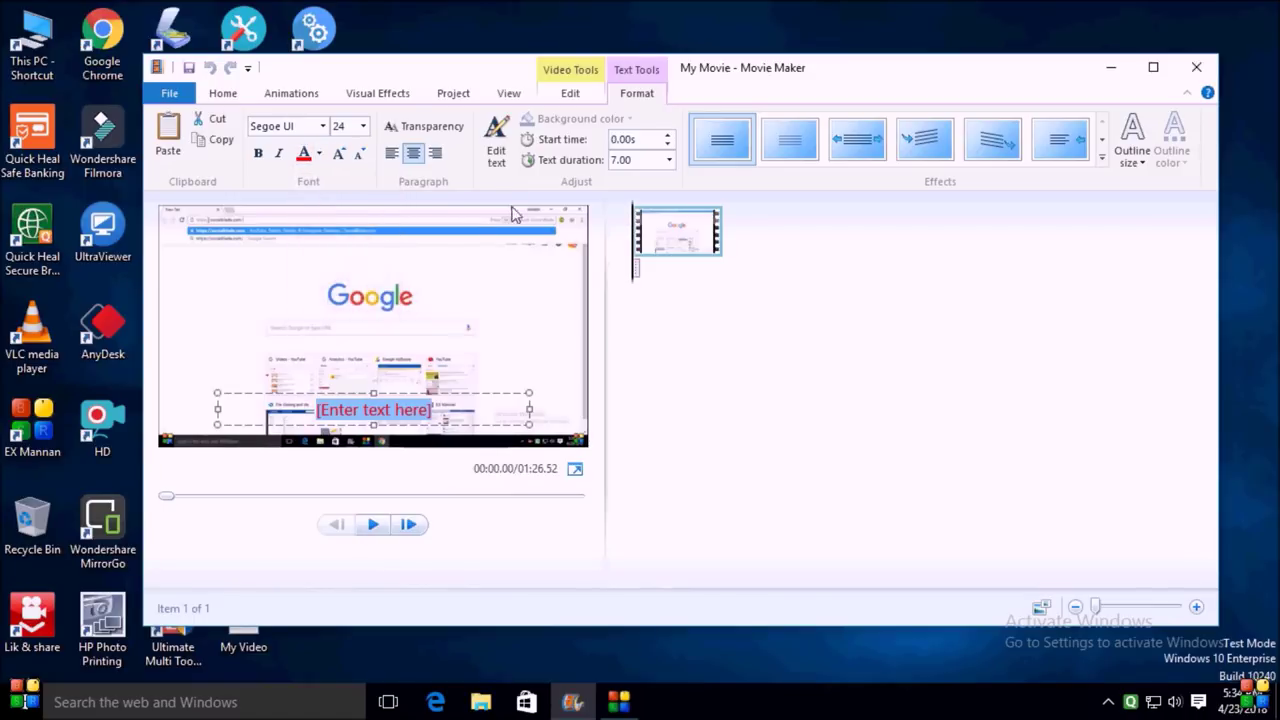
{"action": "key", "text": "BackSpace"}
{"action": "type", "text": "EX Mannan"}
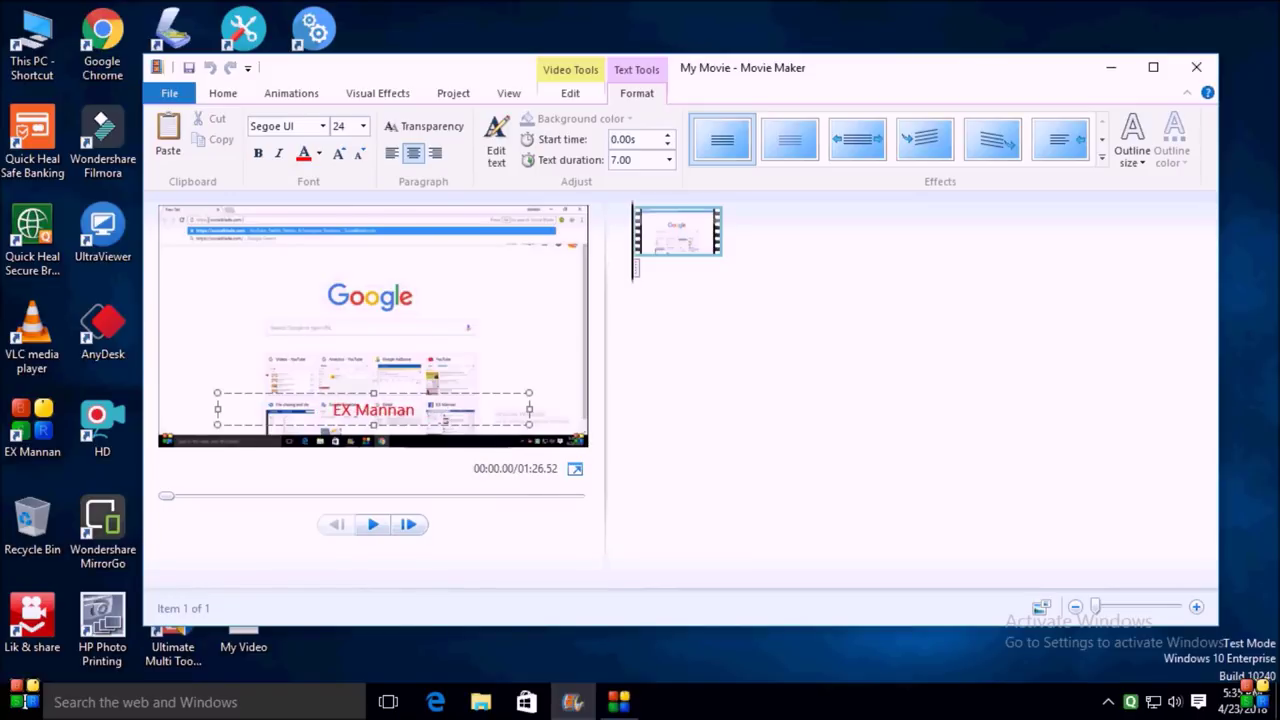
Play the opening seconds to check the caption over the clip and return the playhead to the start.
{"action": "left_click", "coordinate": [373, 524]}
{"action": "left_click", "coordinate": [376, 527]}
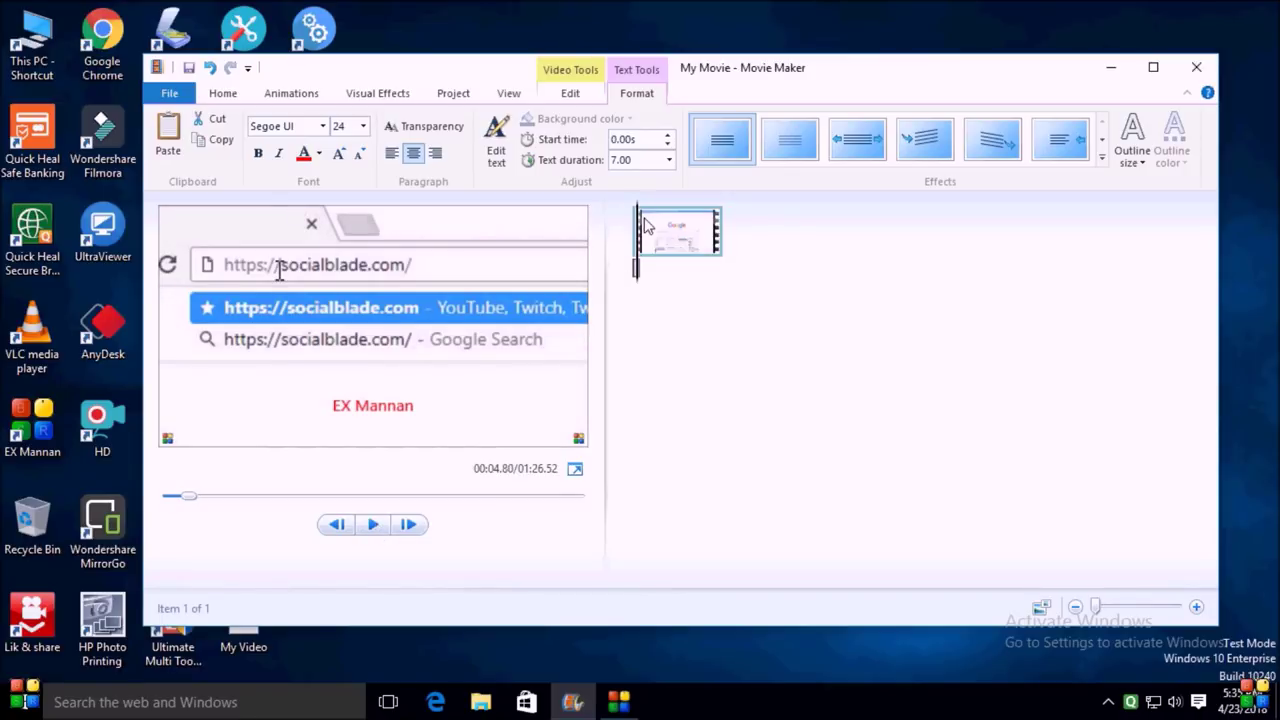
{"action": "left_click_drag", "start_coordinate": [655, 230], "coordinate": [737, 246]}
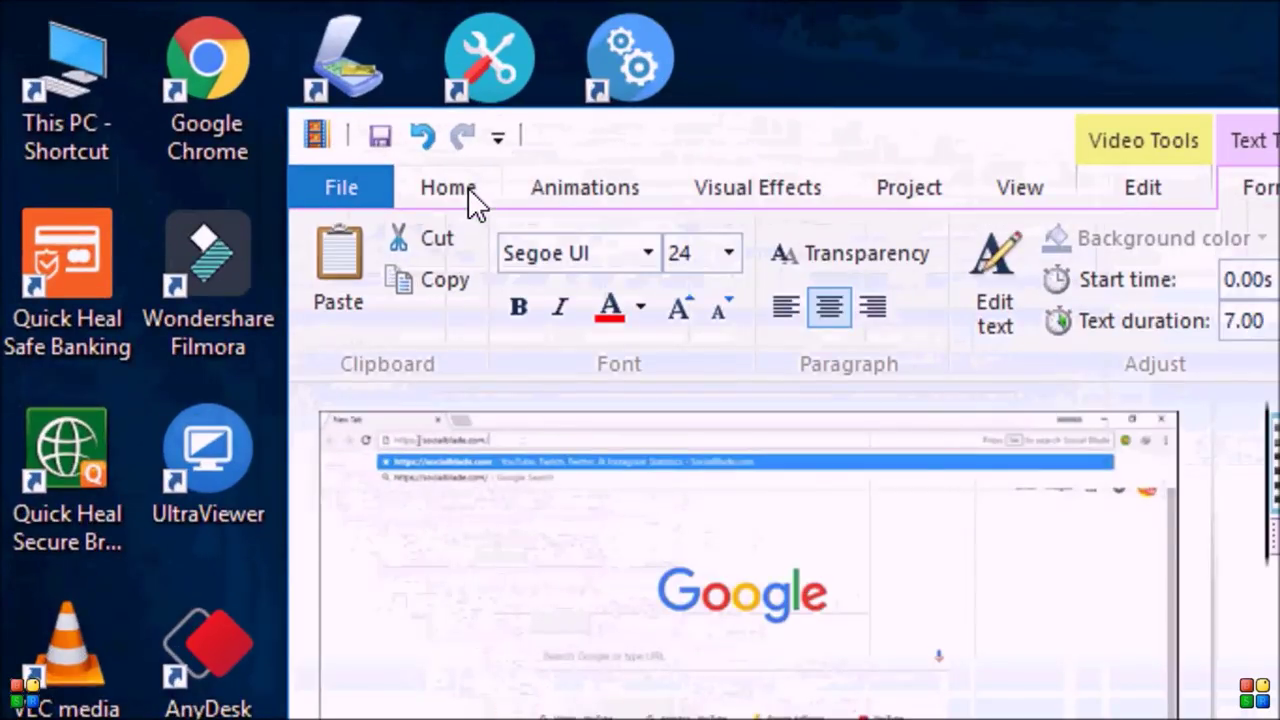
Insert a title before the video clip and set its text color to vibrant red.
{"action": "left_click", "coordinate": [468, 187]}
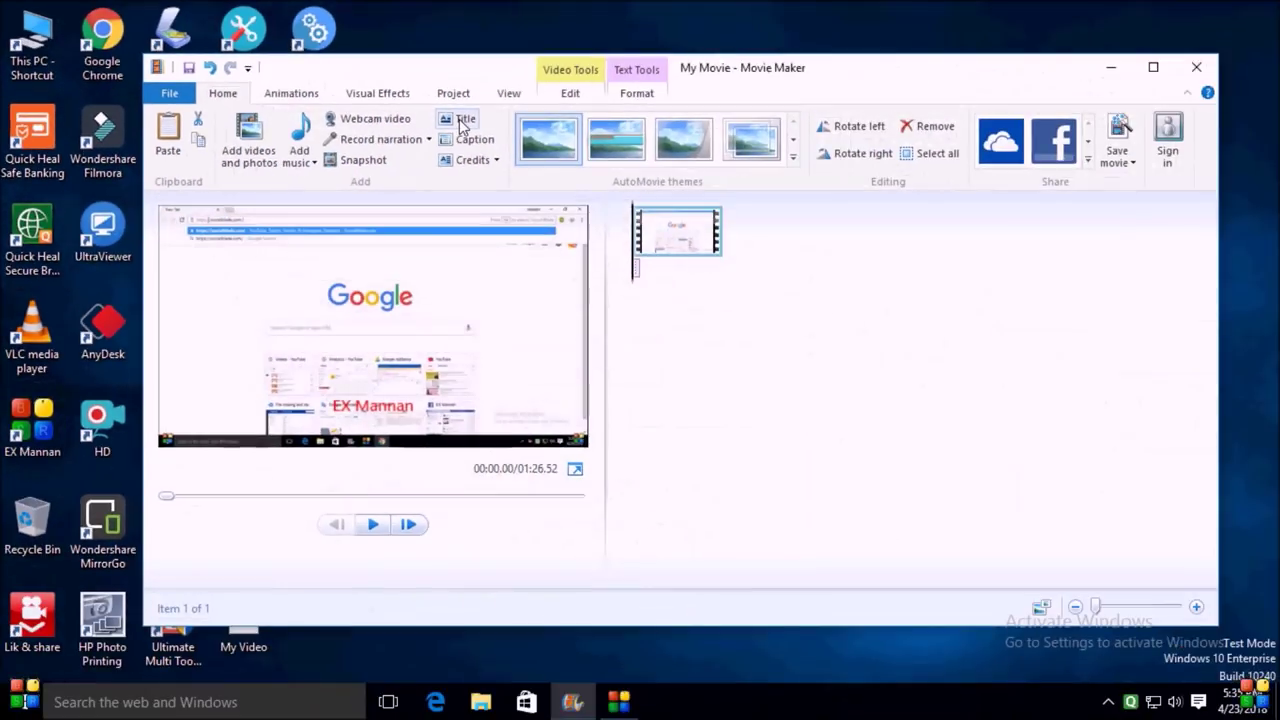
{"action": "left_click", "coordinate": [462, 122]}
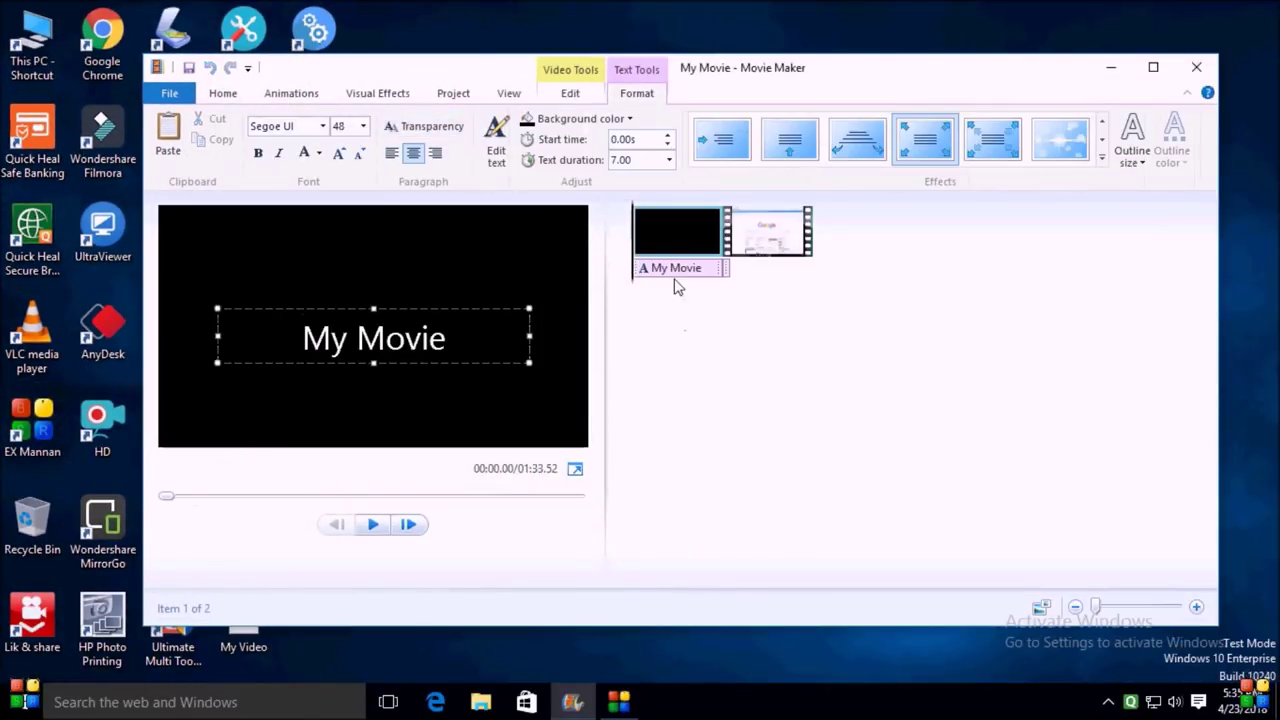
{"action": "left_click", "coordinate": [318, 156]}
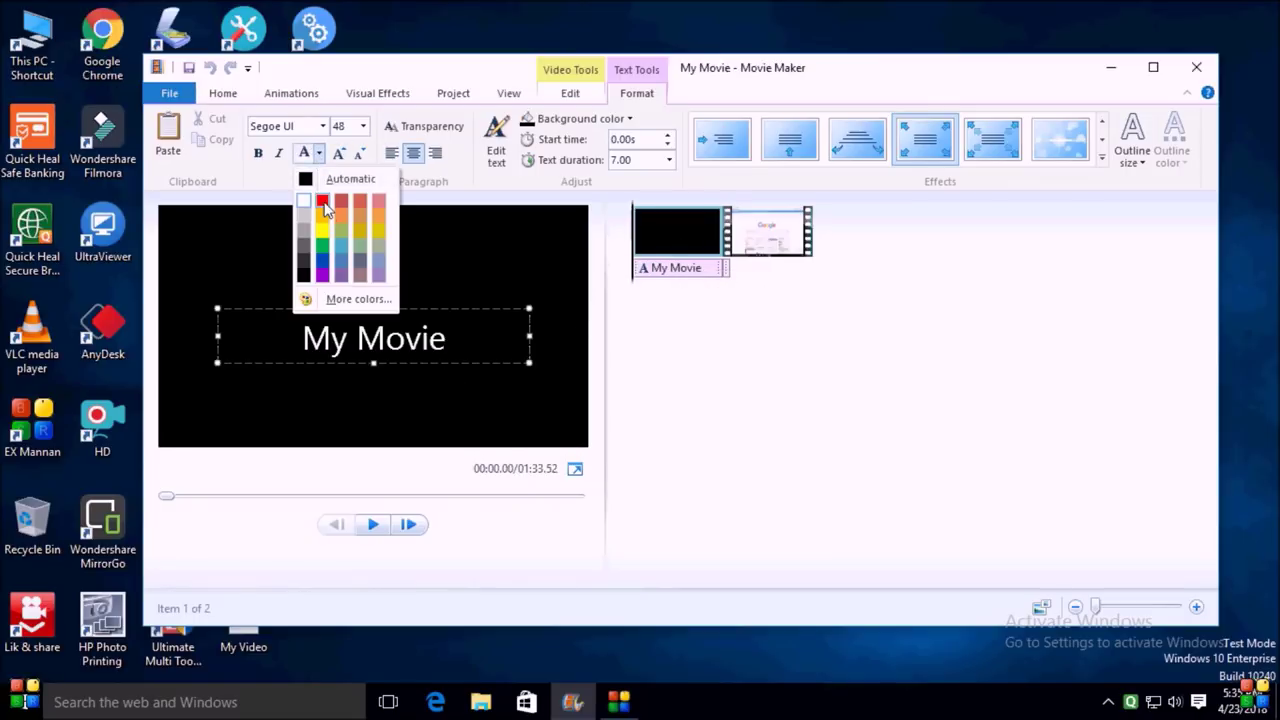
{"action": "left_click", "coordinate": [323, 202]}
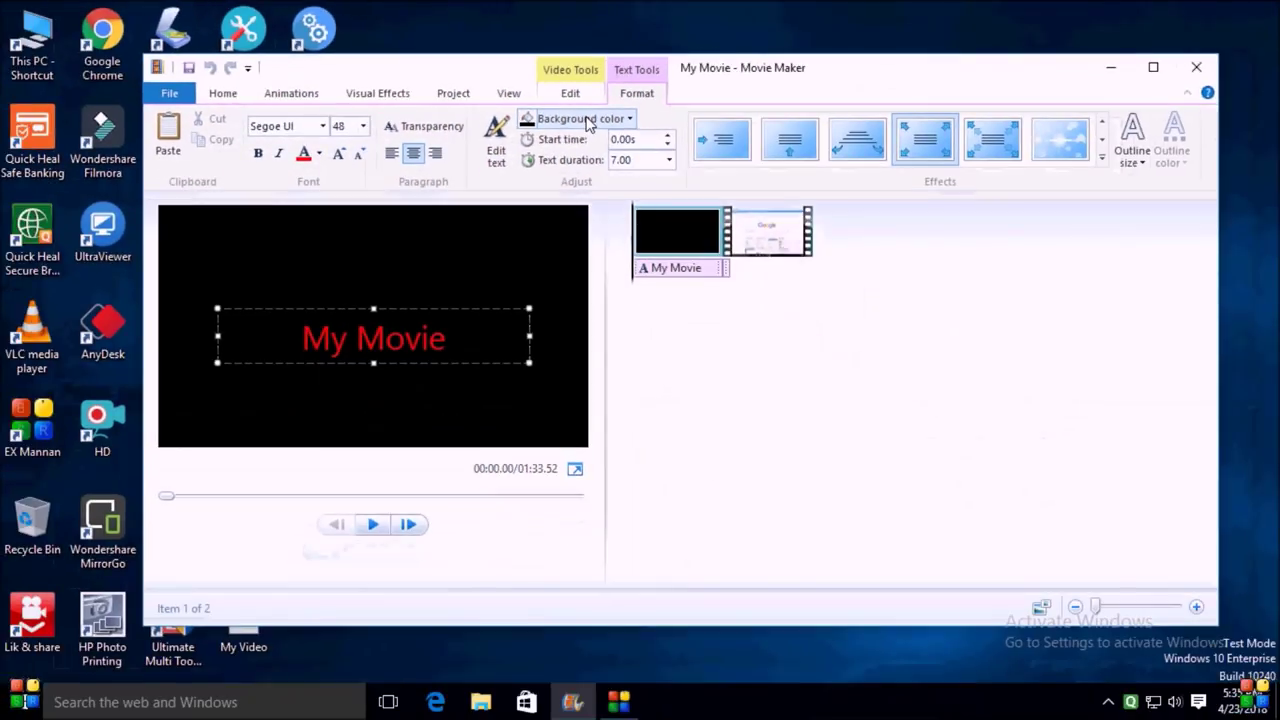
Try light green as the title's background color and settle on standard blue.
{"action": "left_click", "coordinate": [645, 240]}
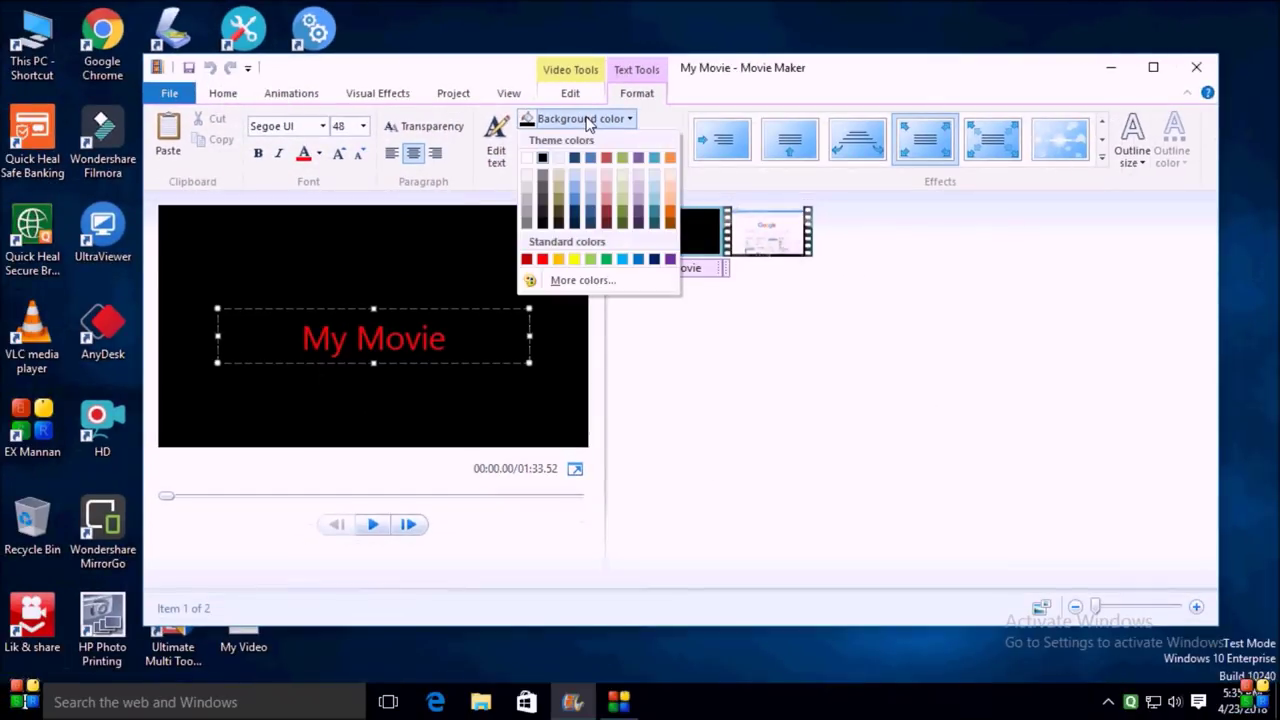
{"action": "left_click", "coordinate": [590, 260]}
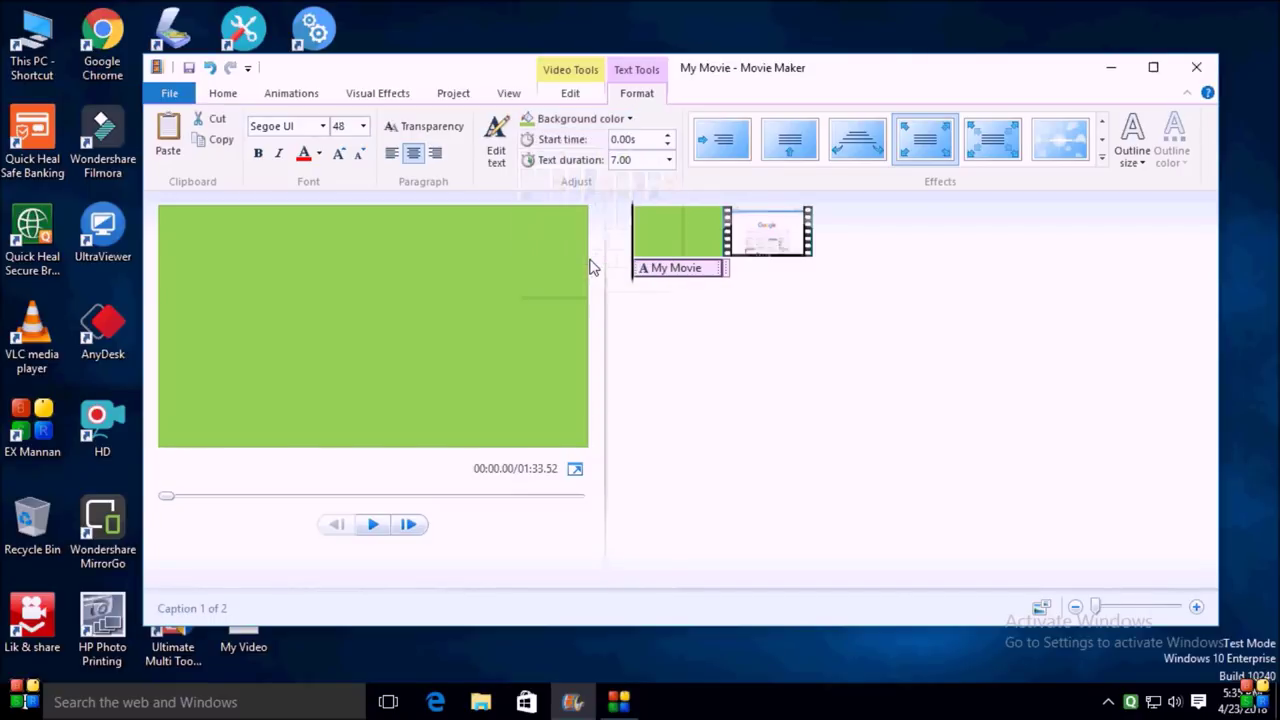
{"action": "left_click", "coordinate": [597, 122]}
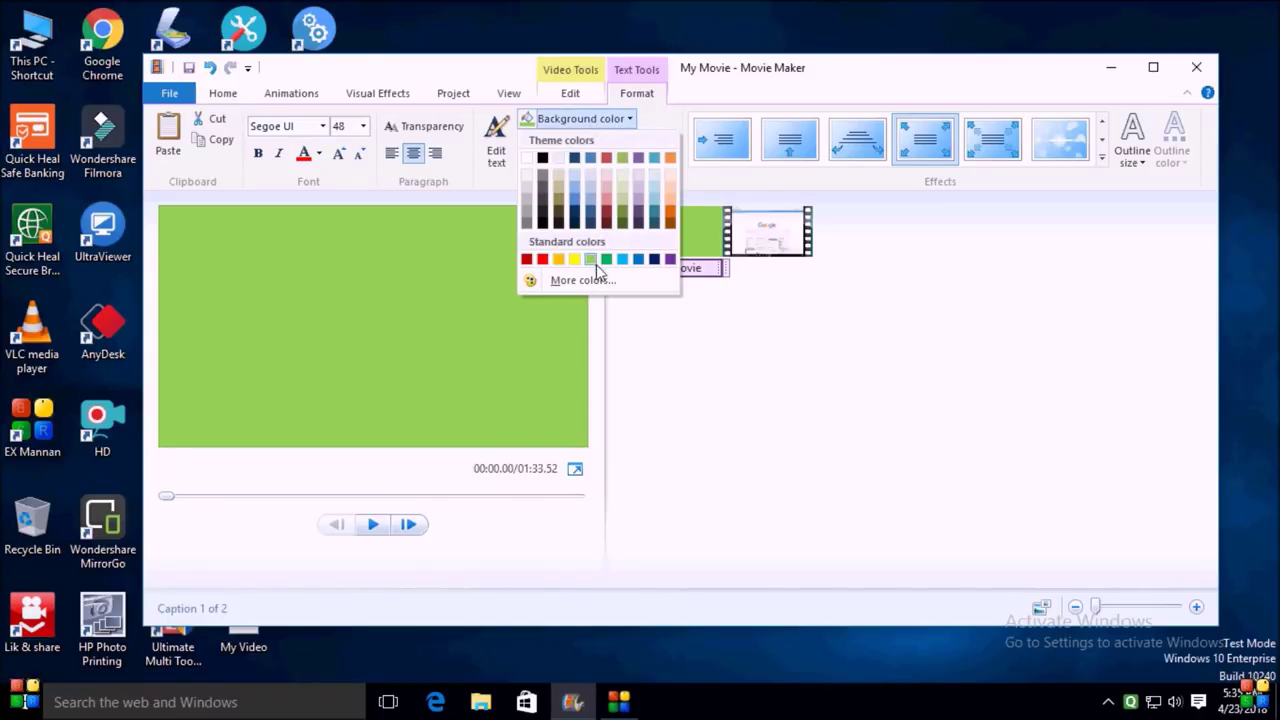
{"action": "left_click", "coordinate": [638, 260]}
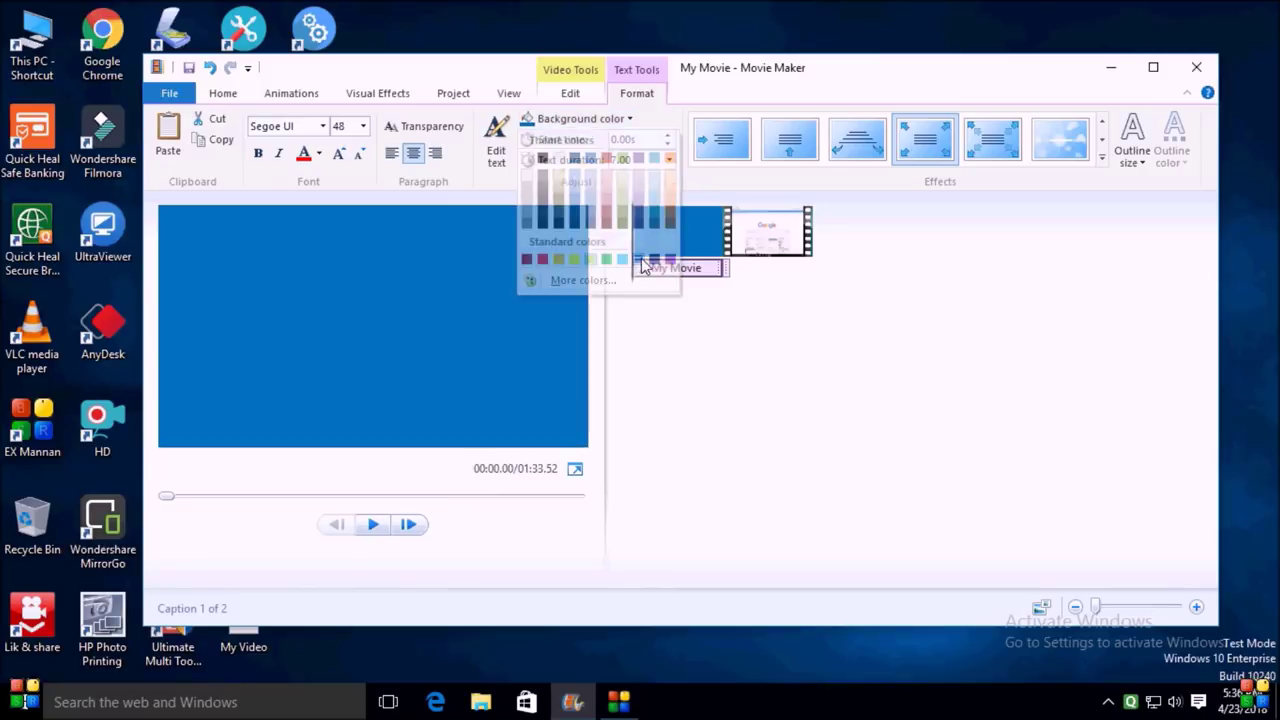
{"action": "left_click", "coordinate": [700, 237]}
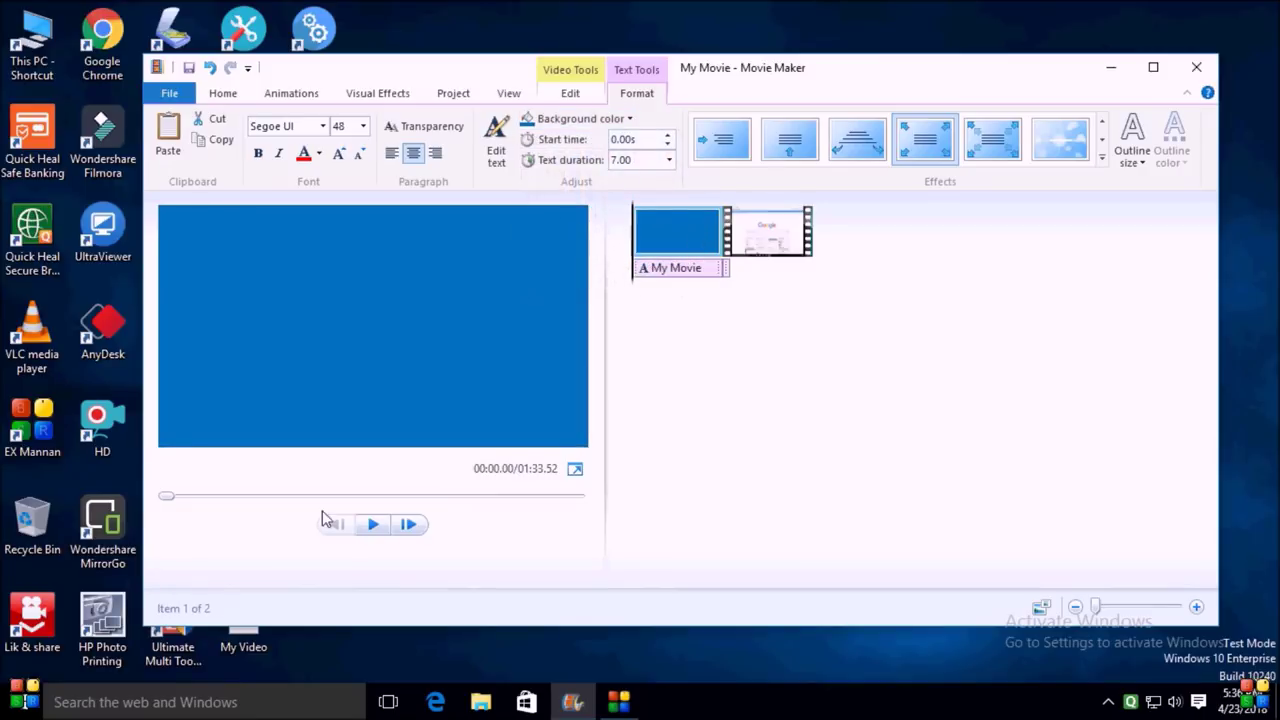
Preview the title's animation twice from the start, pausing once its text is showing.
{"action": "left_click", "coordinate": [374, 527]}
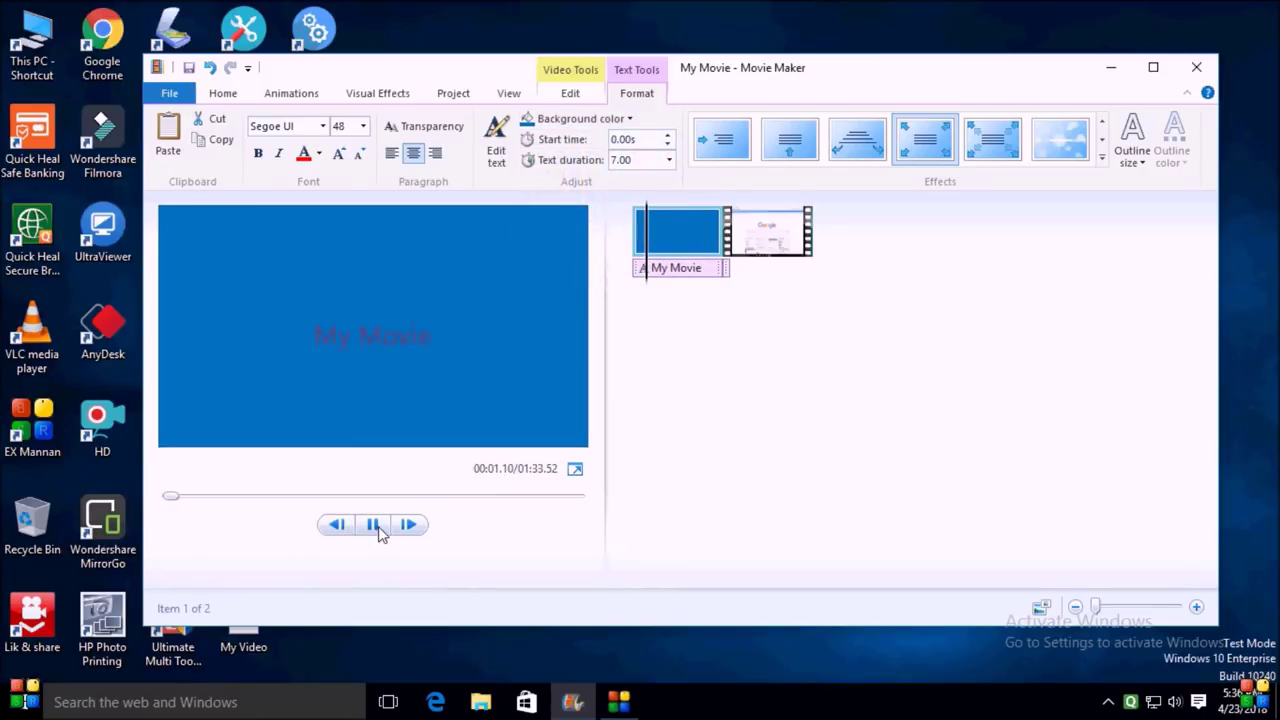
{"action": "left_click", "coordinate": [374, 526]}
{"action": "key", "text": "Home"}
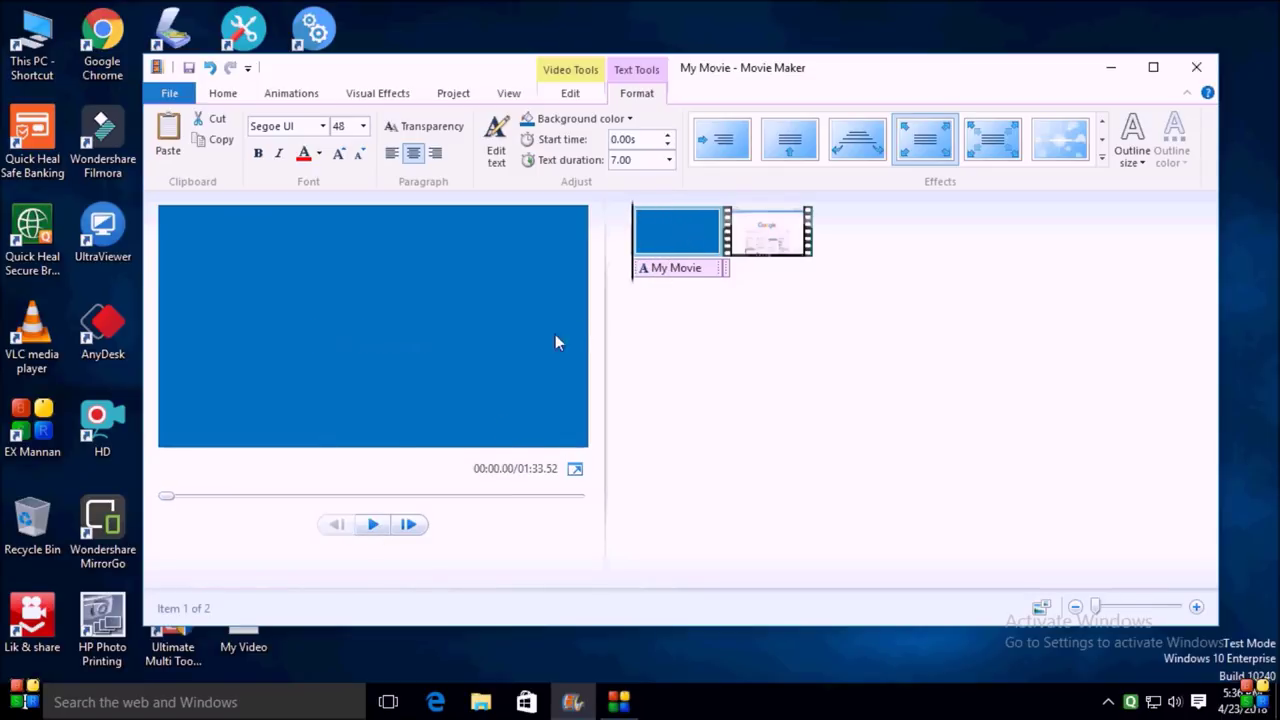
{"action": "left_click", "coordinate": [375, 527]}
{"action": "left_click", "coordinate": [377, 531]}
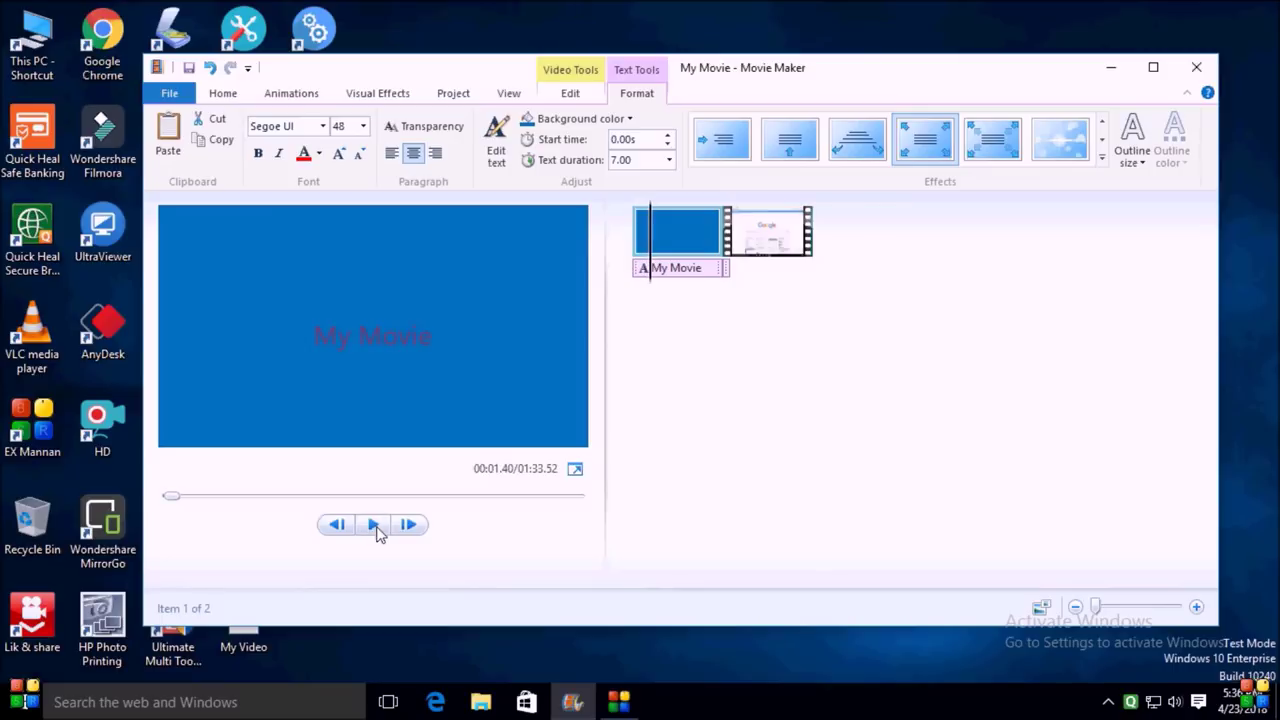
Replace the title's "My Movie" text with the channel name in lowercase.
{"action": "left_click", "coordinate": [396, 338]}
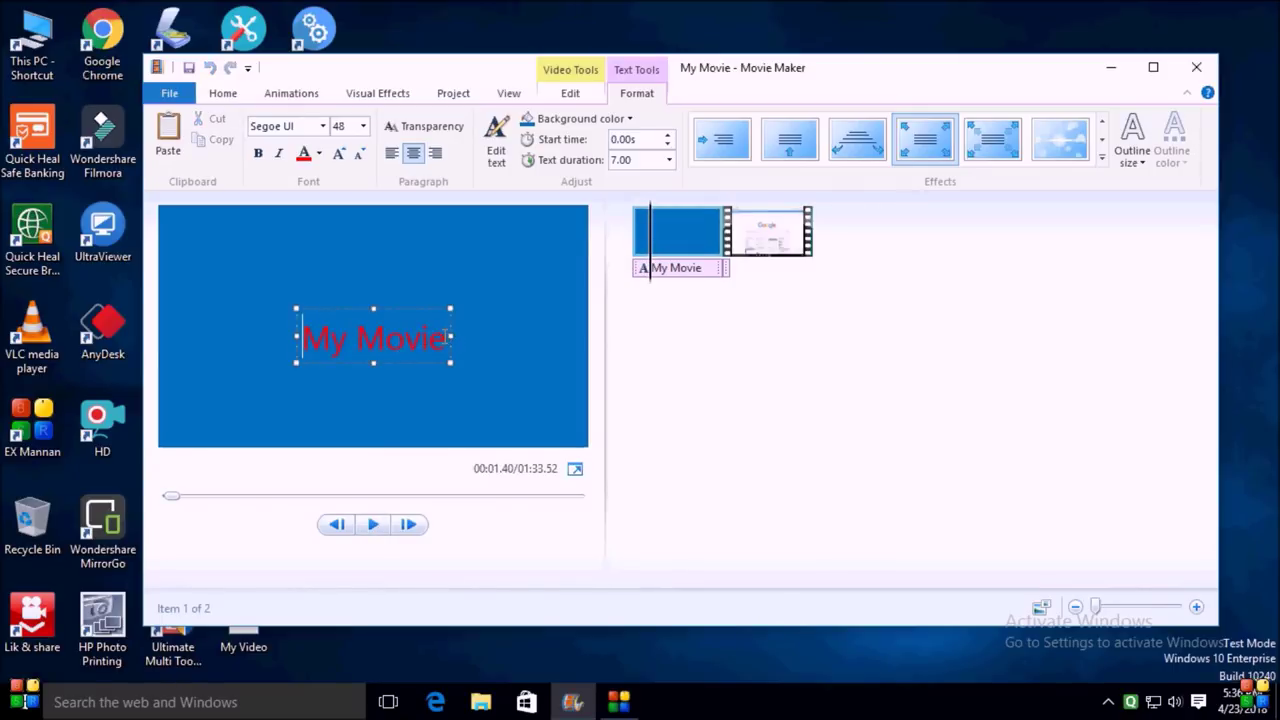
{"action": "key", "text": "BackSpace"}
{"action": "key", "text": "BackSpace"}
{"action": "type", "text": "annan"}
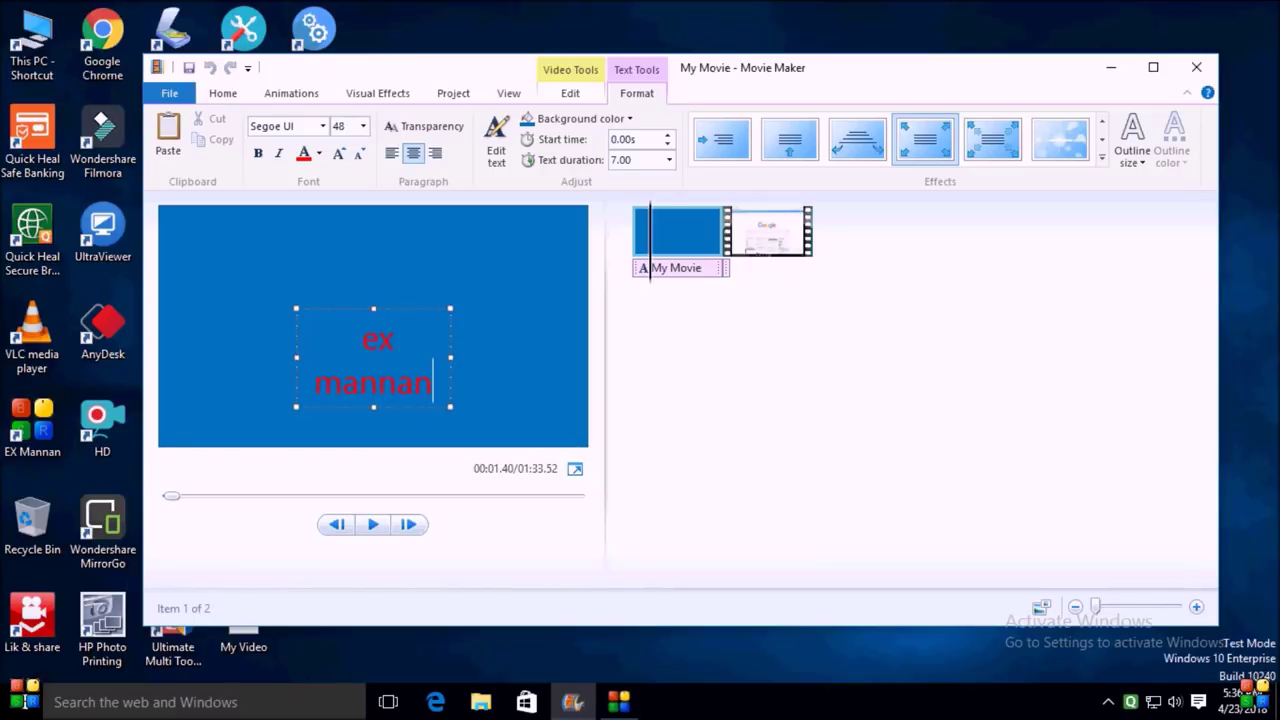
Finish editing the title text, preview the title from its start, and pause once the text is showing.
{"action": "left_click", "coordinate": [697, 374]}
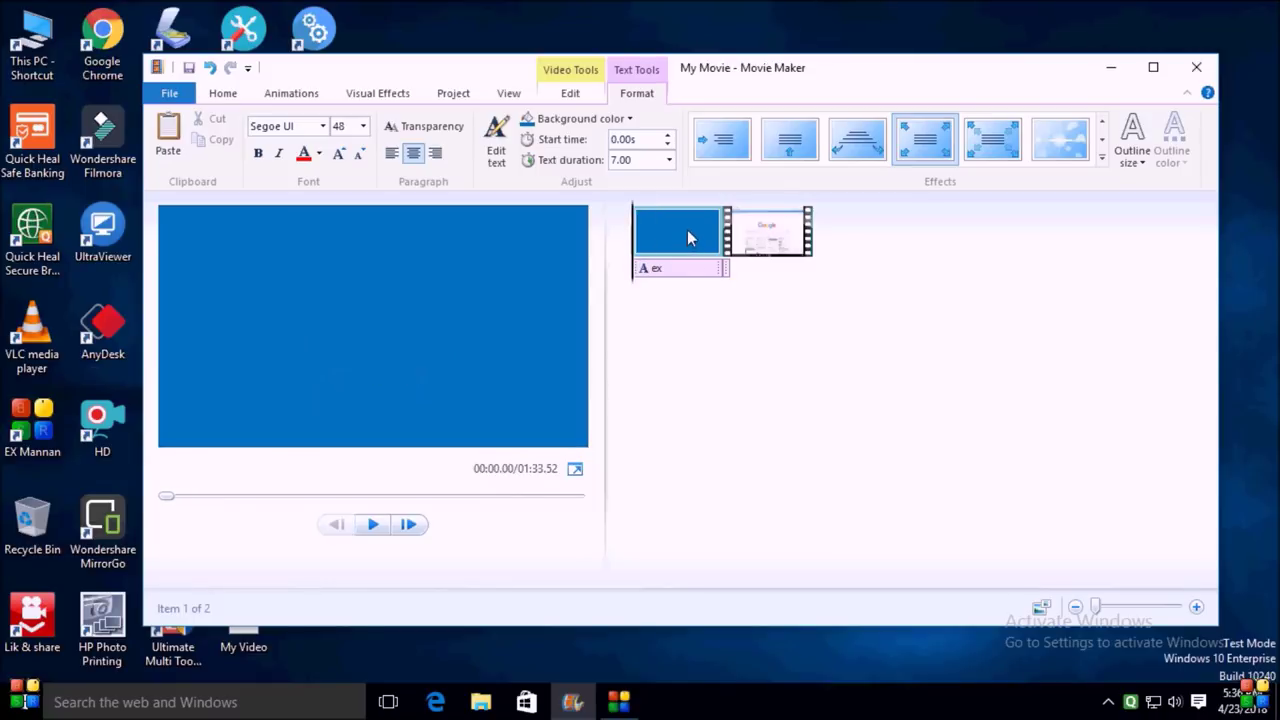
{"action": "left_click", "coordinate": [373, 525]}
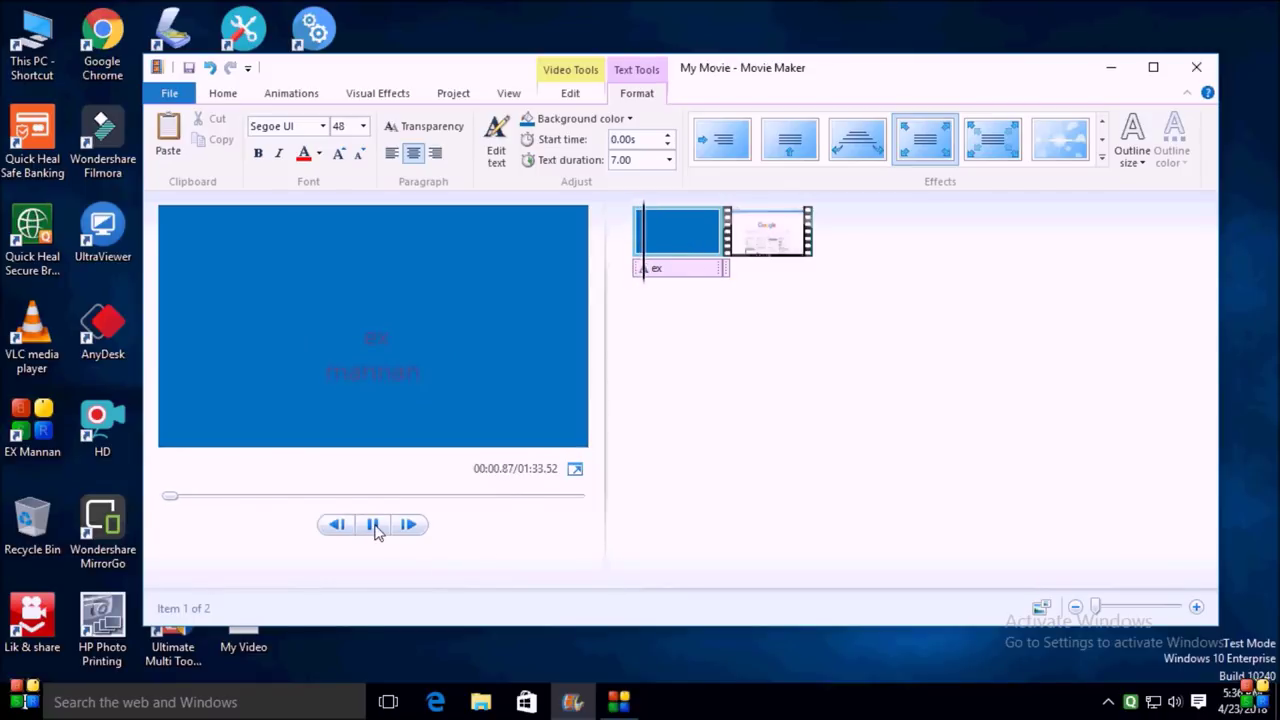
{"action": "left_click", "coordinate": [373, 525]}
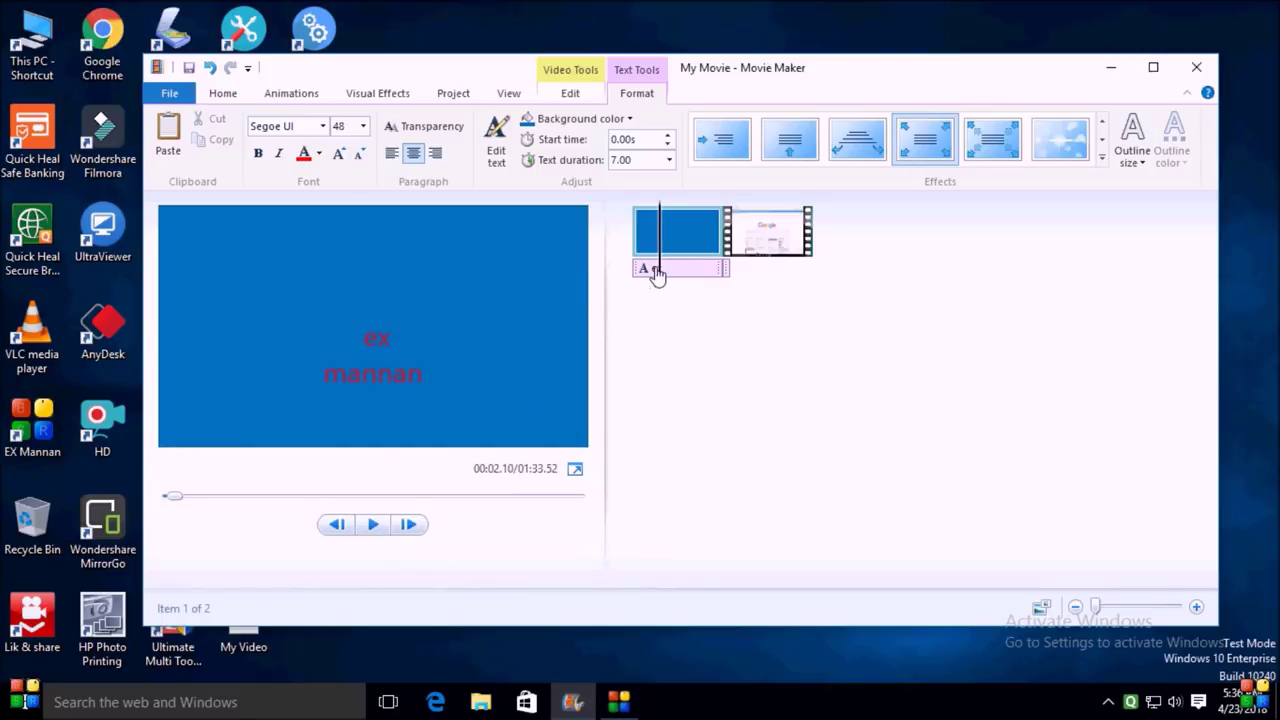
Try the first Cinematic text effect on the title and preview it until the text is showing.
{"action": "left_click", "coordinate": [693, 278]}
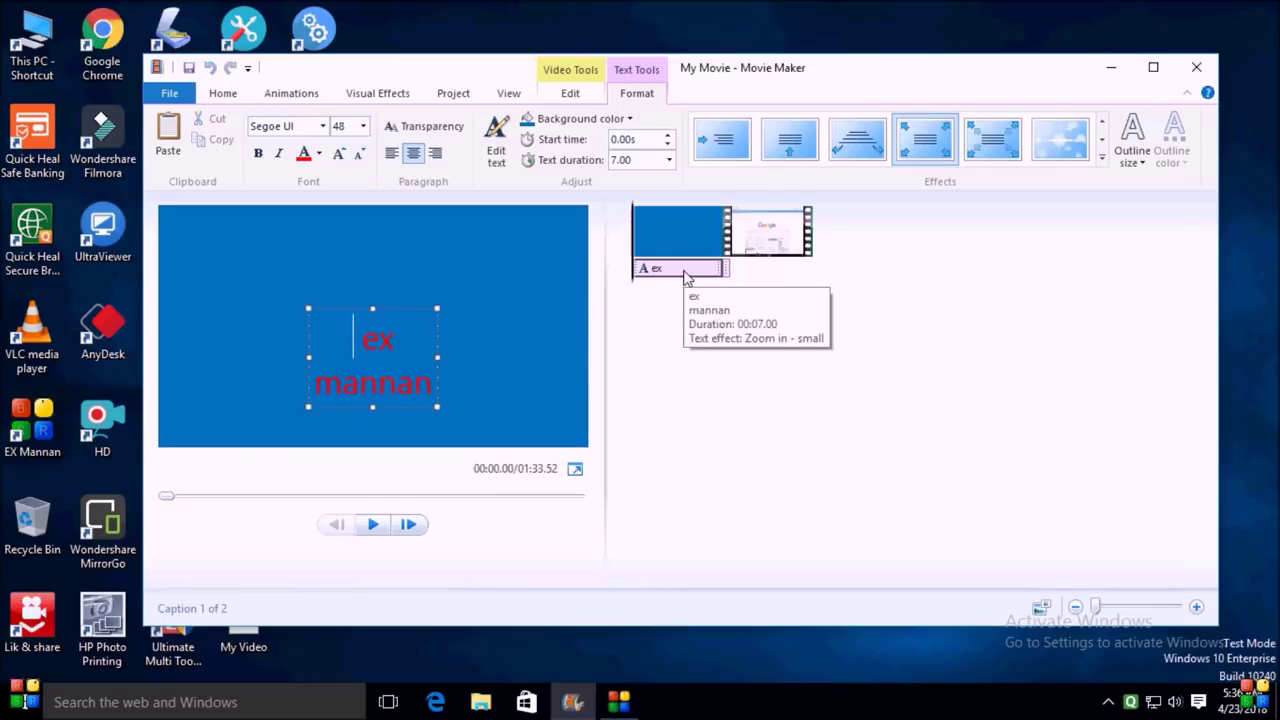
{"action": "left_click", "coordinate": [686, 278]}
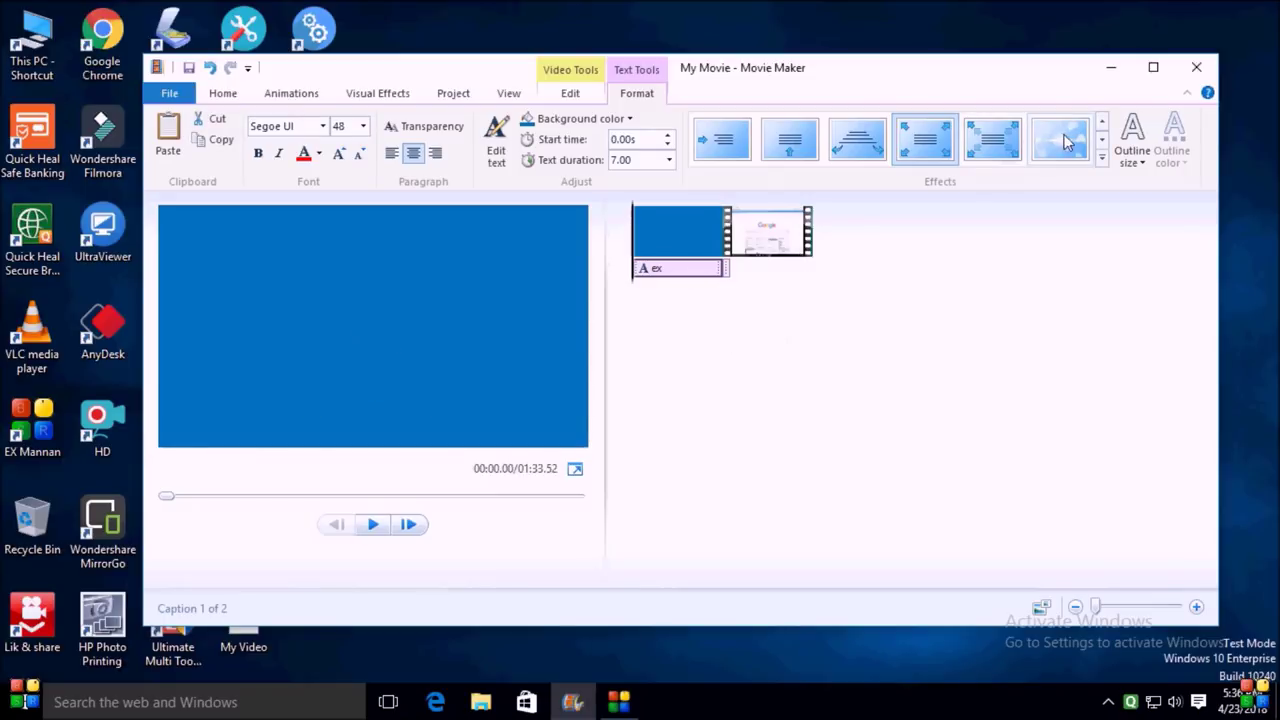
{"action": "left_click", "coordinate": [1102, 140]}
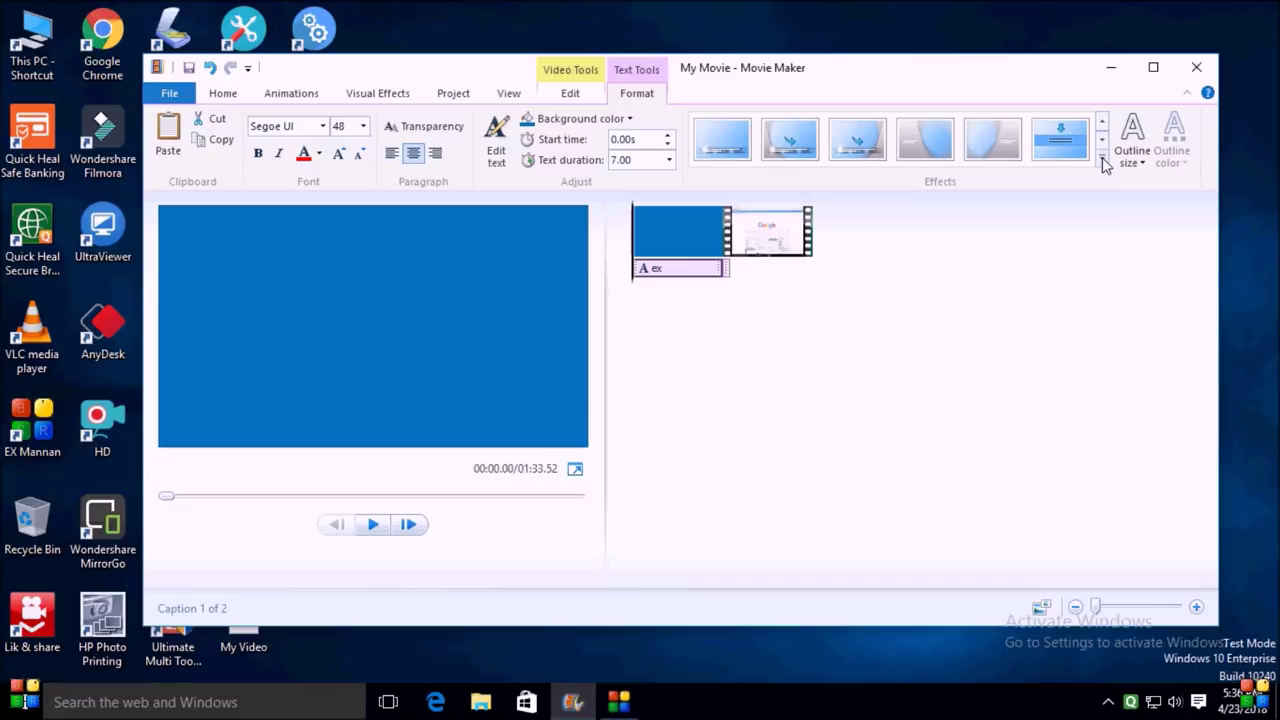
{"action": "left_click", "coordinate": [1104, 164]}
{"action": "mouse_move", "coordinate": [1102, 180]}
{"action": "left_mouse_down"}
{"action": "mouse_move", "coordinate": [1108, 319]}
{"action": "mouse_move", "coordinate": [1101, 163]}
{"action": "left_mouse_up"}
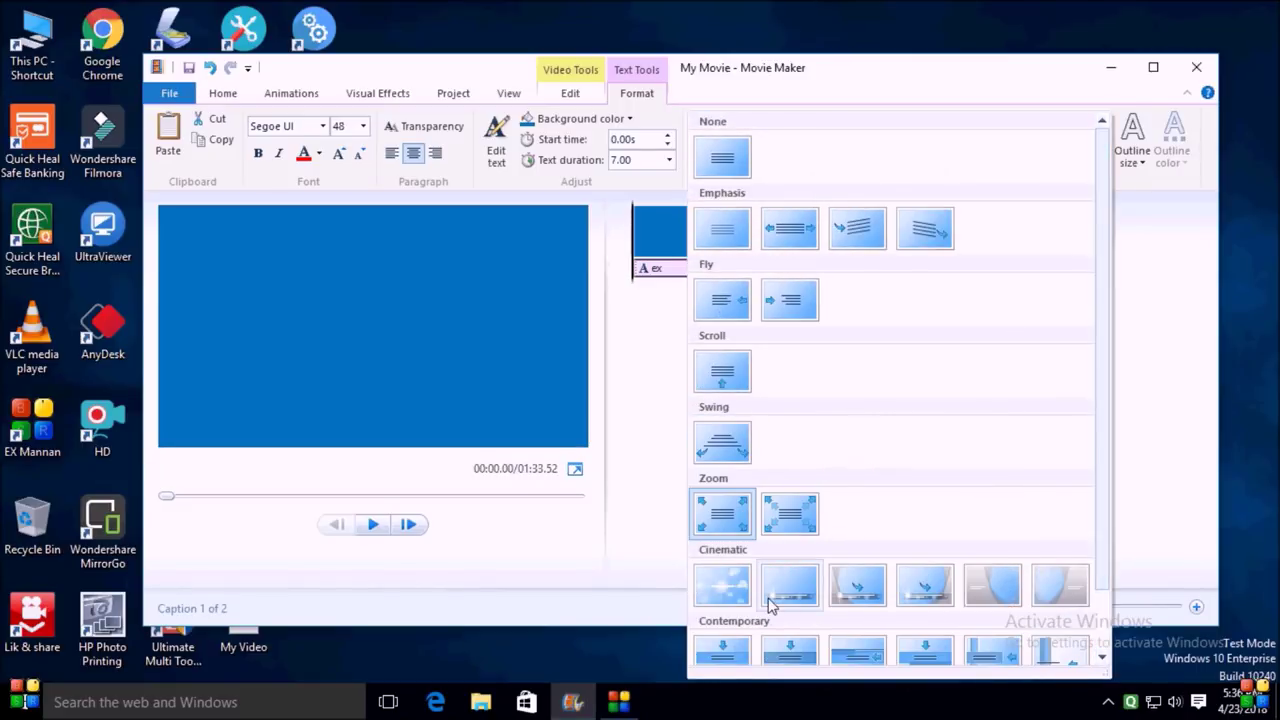
{"action": "left_click", "coordinate": [727, 595]}
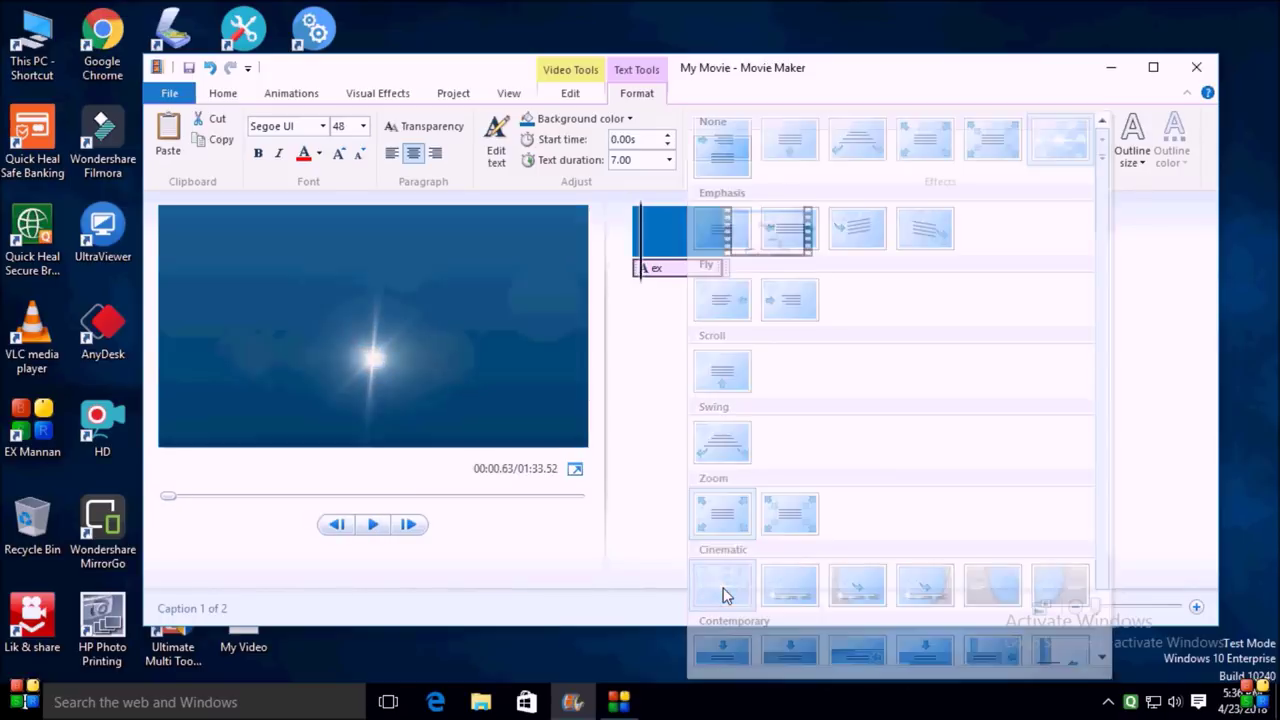
{"action": "left_click", "coordinate": [375, 525]}
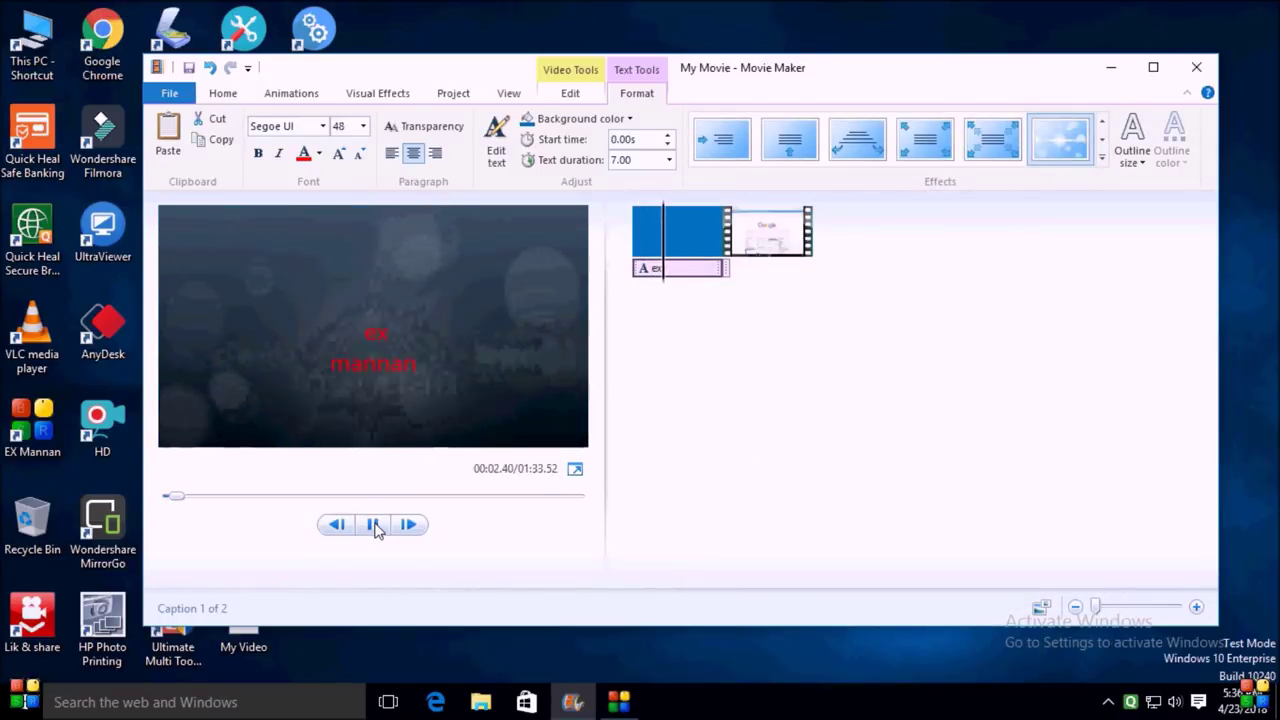
{"action": "left_click", "coordinate": [373, 525]}
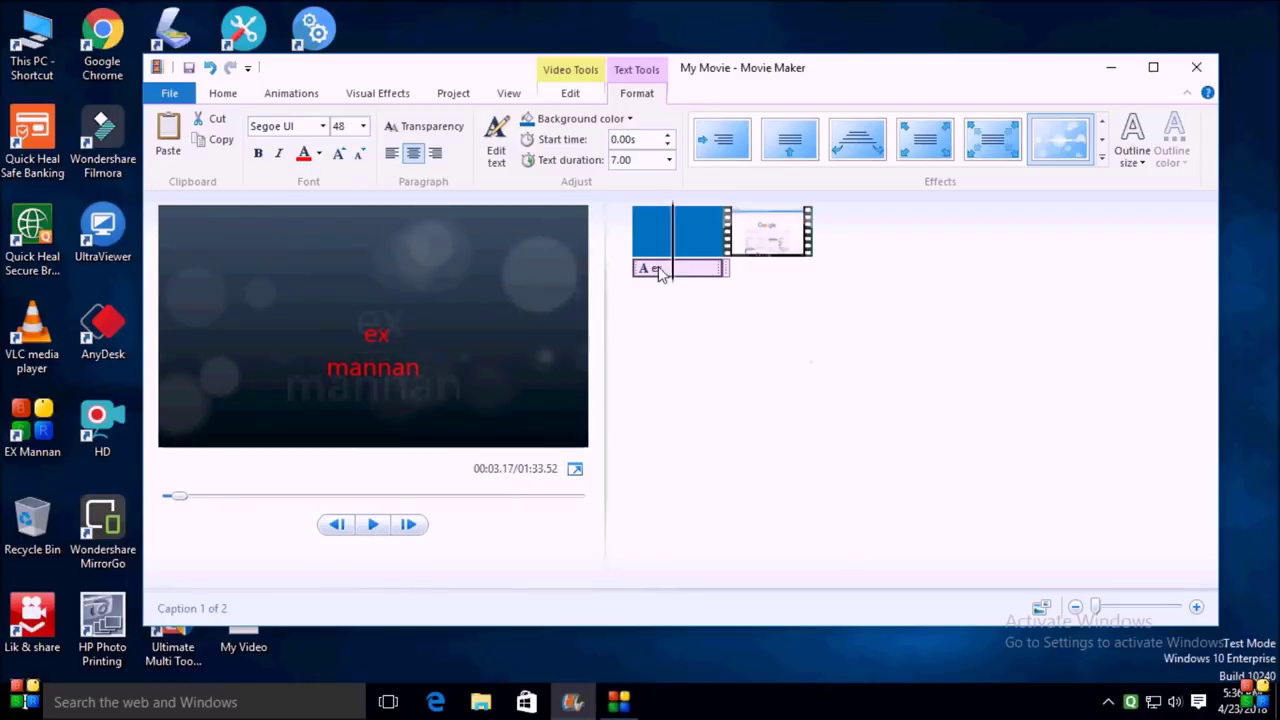
Apply the last Cinematic text effect, with the curved grey panel, to the title and preview it from the start.
{"action": "left_click", "coordinate": [687, 230]}
{"action": "left_click", "coordinate": [1102, 139]}
{"action": "left_click", "coordinate": [995, 148]}
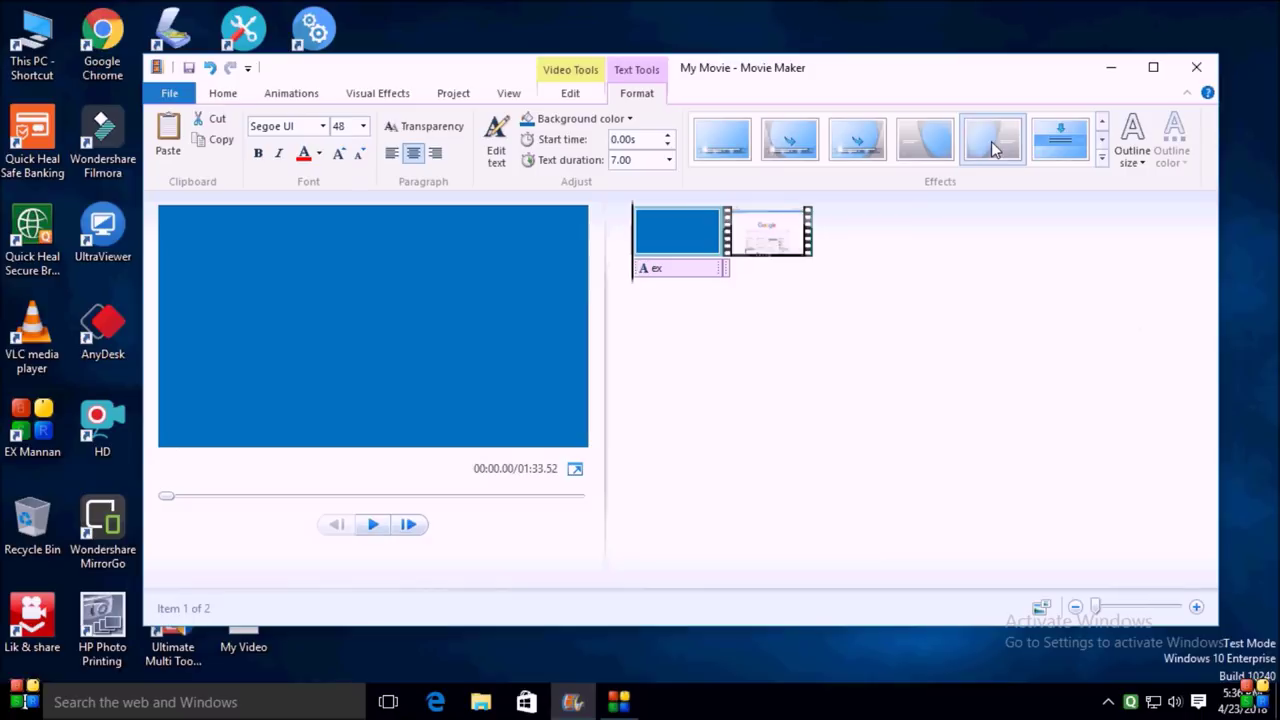
{"action": "left_click", "coordinate": [372, 526]}
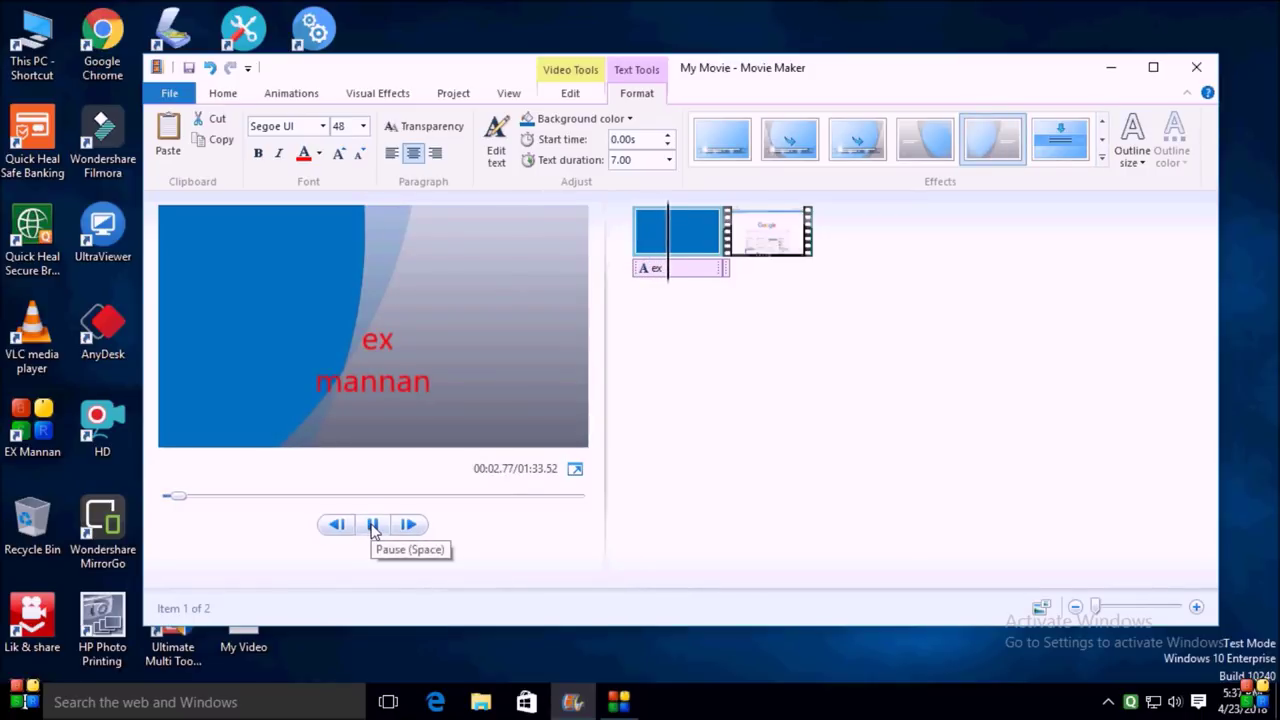
{"action": "left_click", "coordinate": [372, 526]}
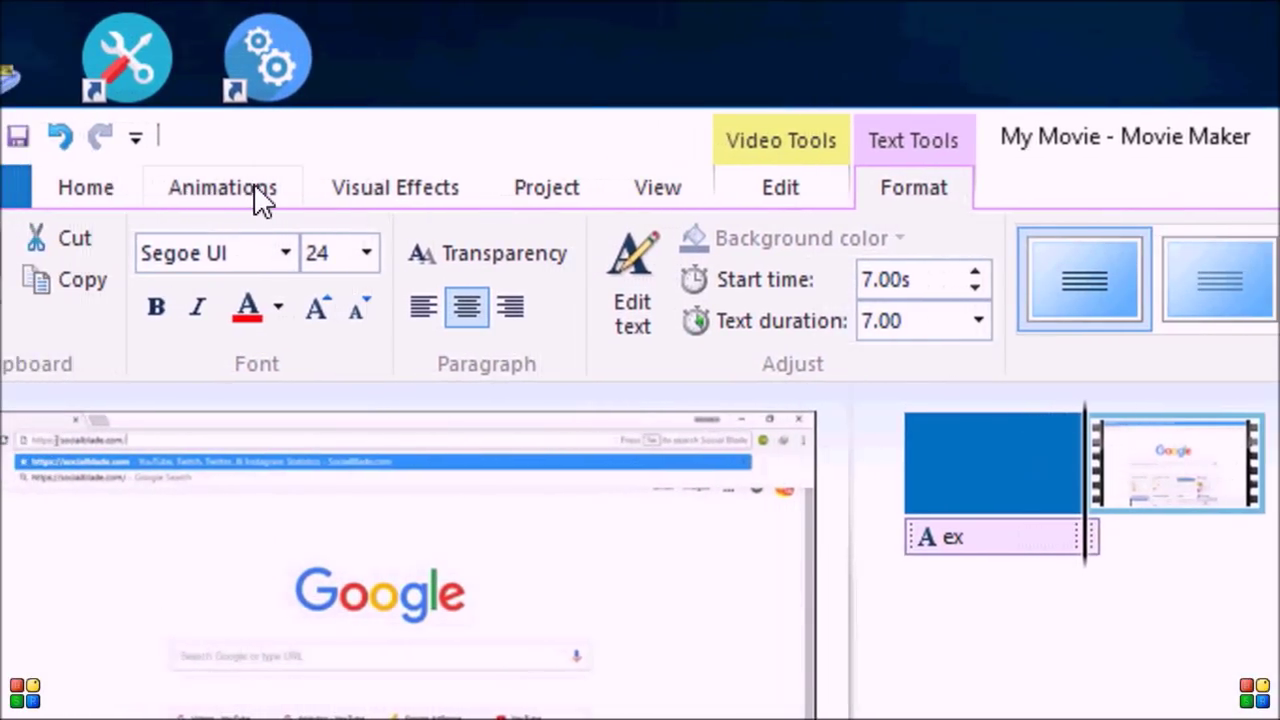
Apply the transition that swings the frame open in perspective to the video clip following the title.
{"action": "left_click", "coordinate": [256, 192]}
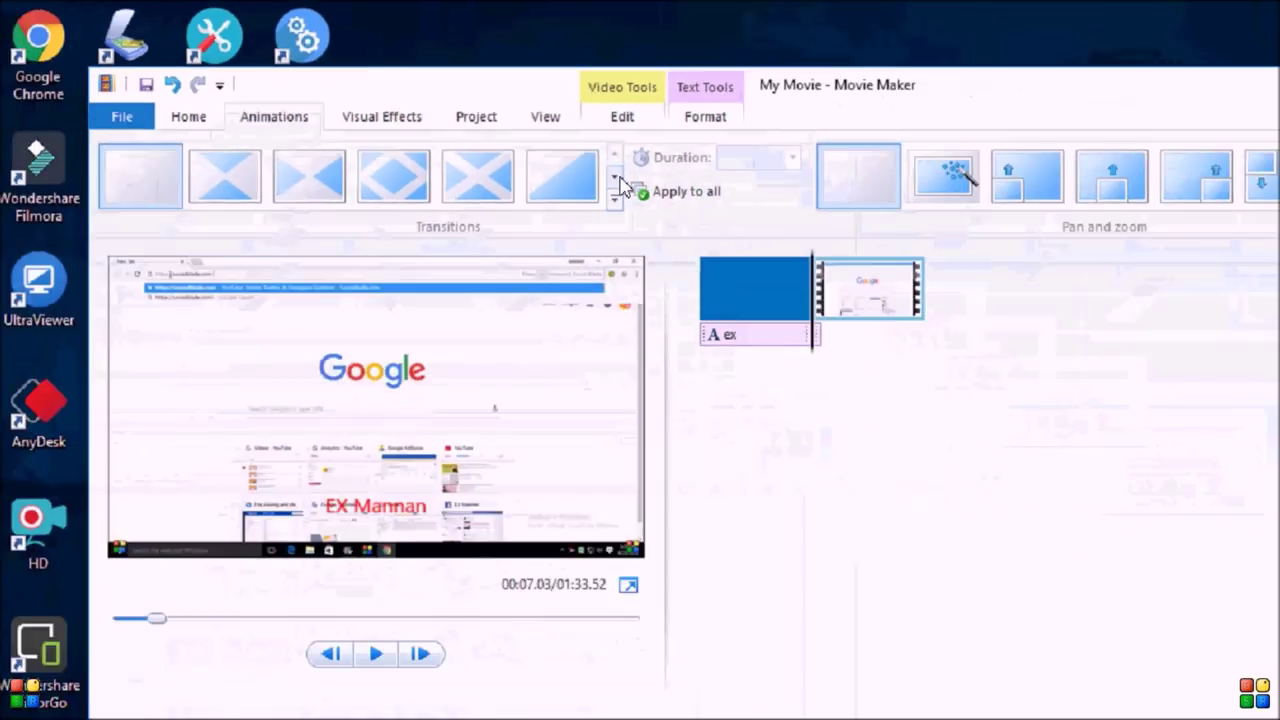
{"action": "key", "text": "alt"}
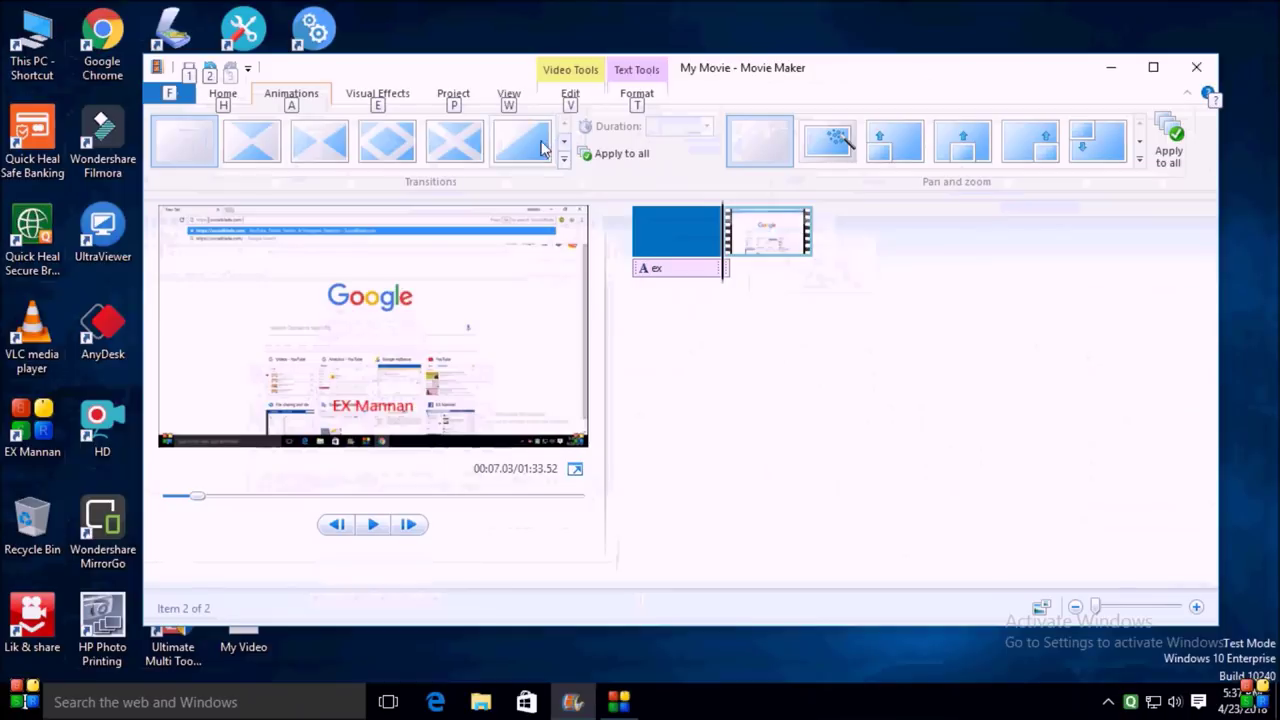
{"action": "left_click", "coordinate": [766, 237]}
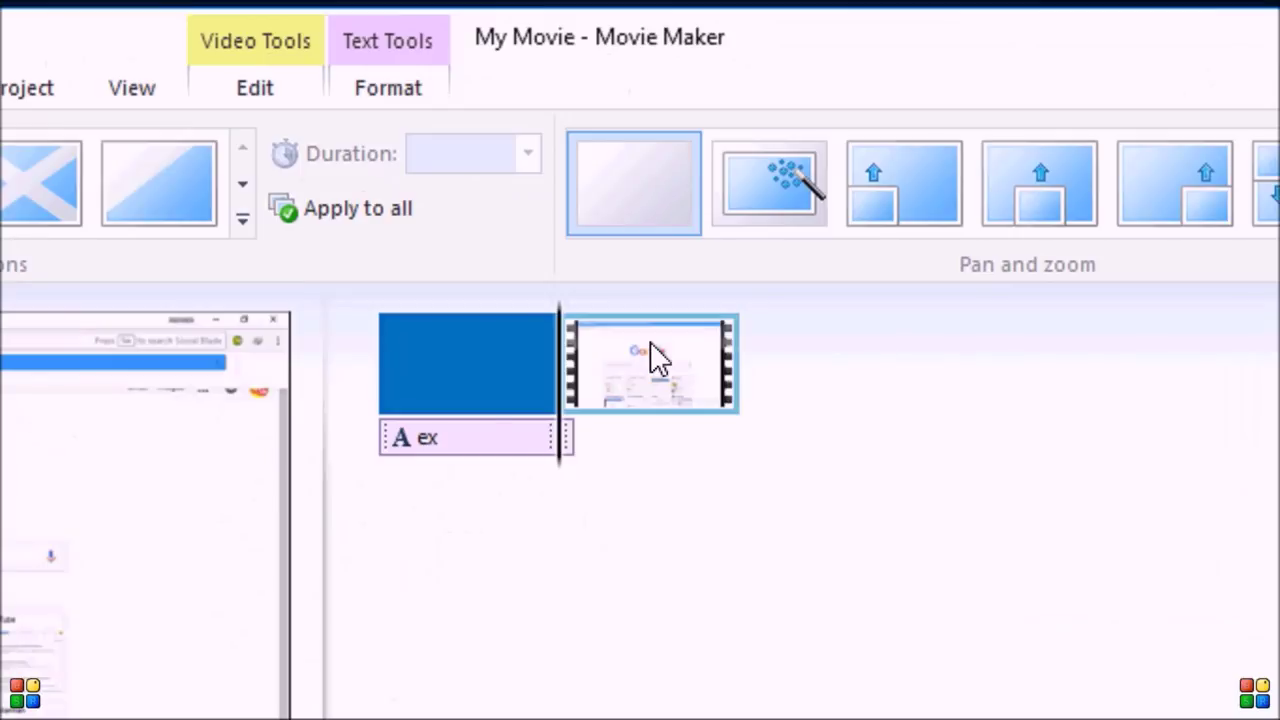
{"action": "left_click_drag", "start_coordinate": [770, 231], "coordinate": [800, 232]}
{"action": "left_click_drag", "start_coordinate": [716, 365], "coordinate": [743, 400]}
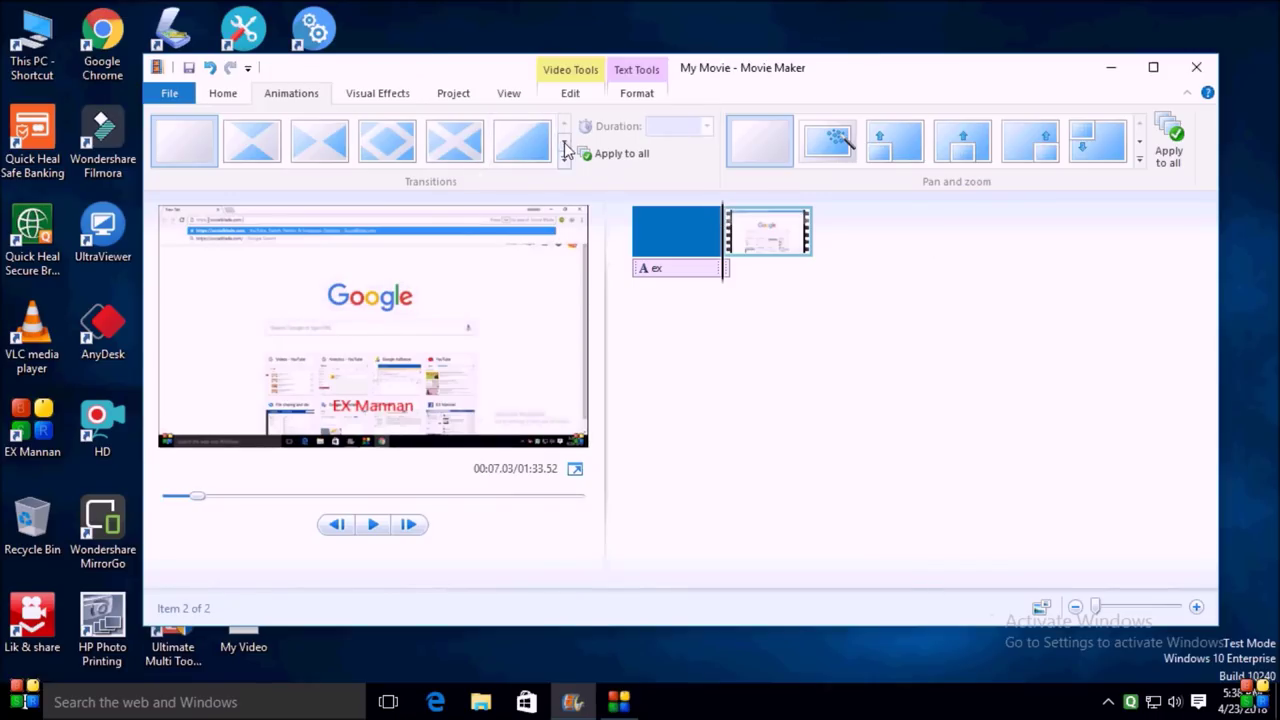
{"action": "left_click", "coordinate": [564, 147]}
{"action": "left_click", "coordinate": [564, 147]}
{"action": "left_click", "coordinate": [564, 147]}
{"action": "left_click", "coordinate": [564, 147]}
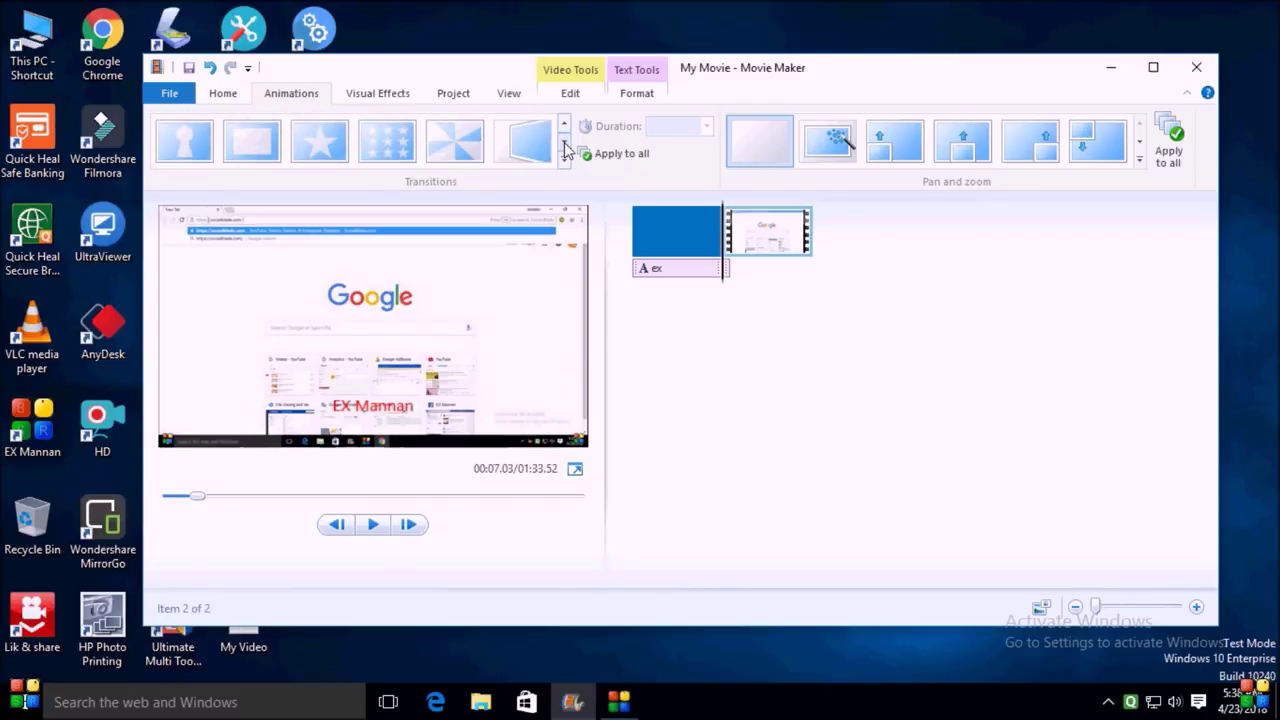
{"action": "left_click", "coordinate": [518, 148]}
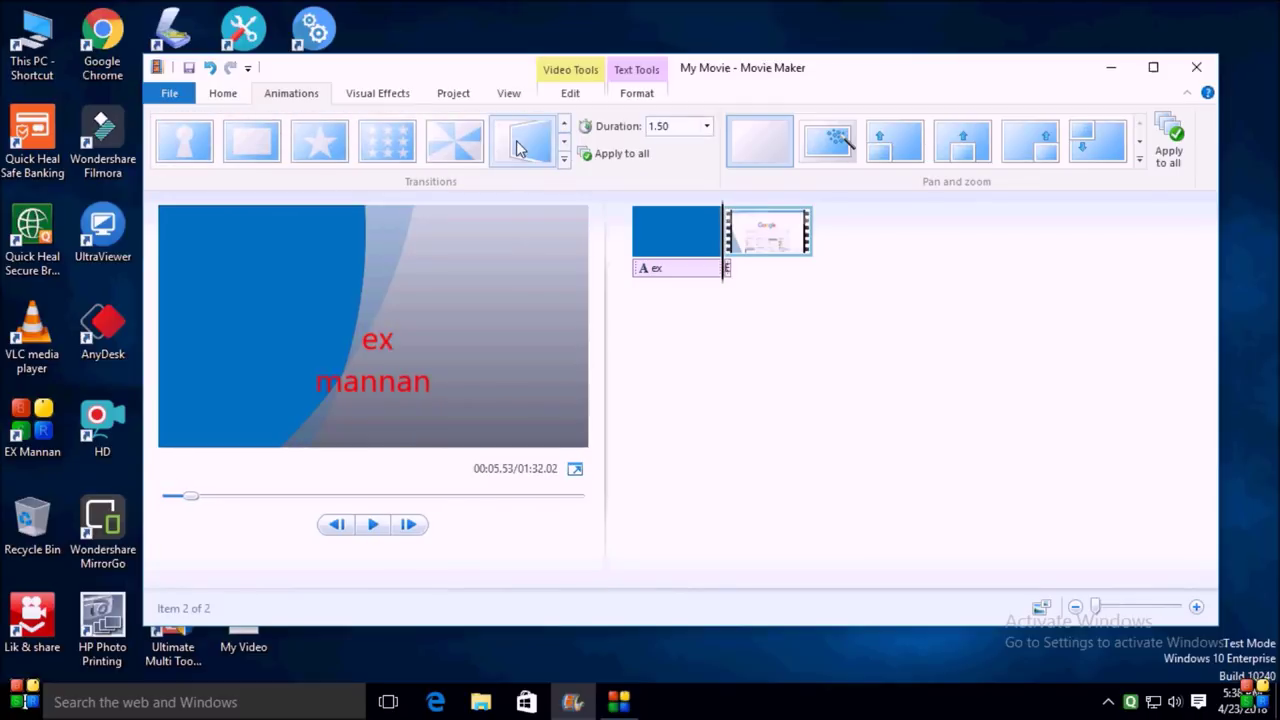
Preview the transition between the title and the video clip twice, and return to the start of the clip.
{"action": "left_click", "coordinate": [373, 526]}
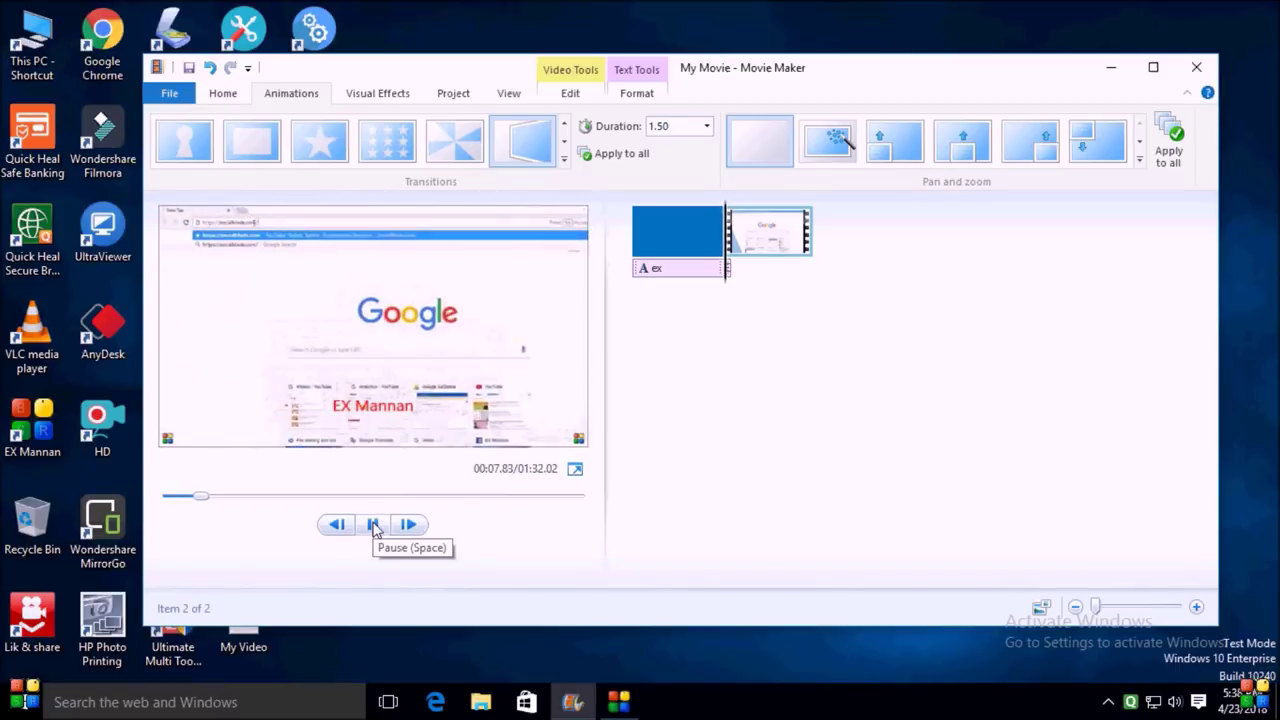
{"action": "left_click", "coordinate": [373, 526]}
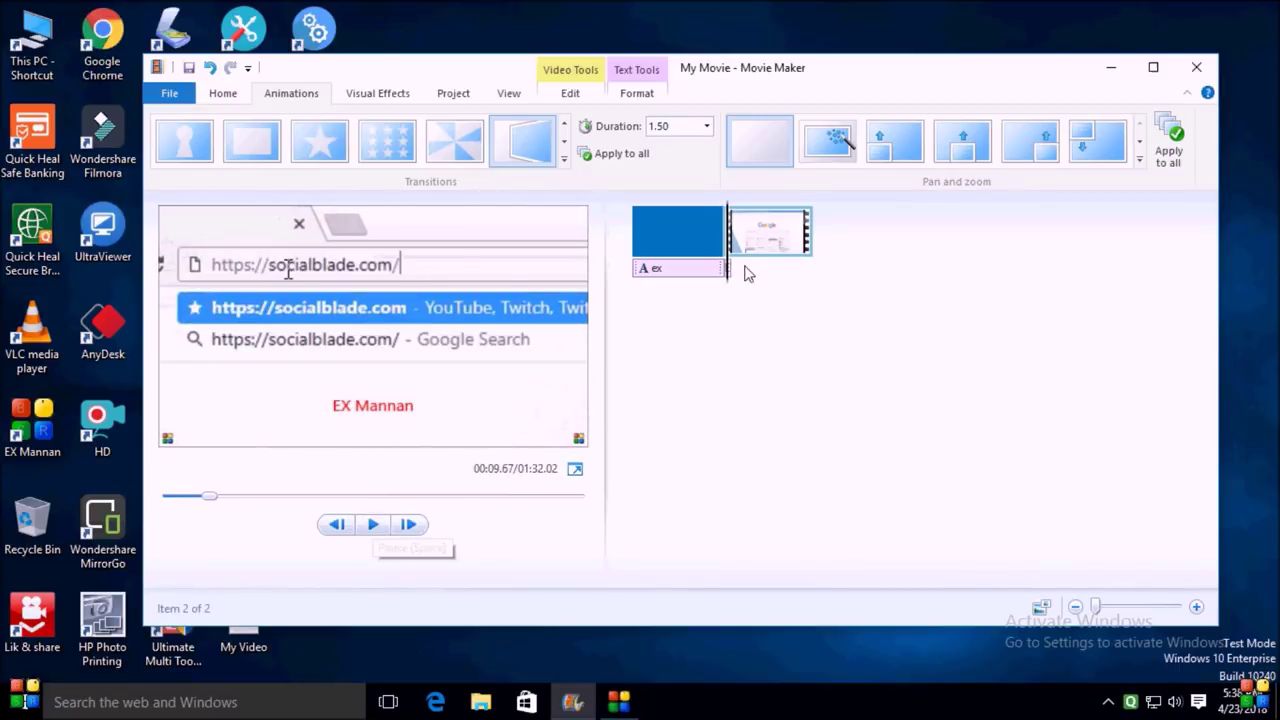
{"action": "left_click", "coordinate": [757, 245]}
{"action": "left_click", "coordinate": [373, 526]}
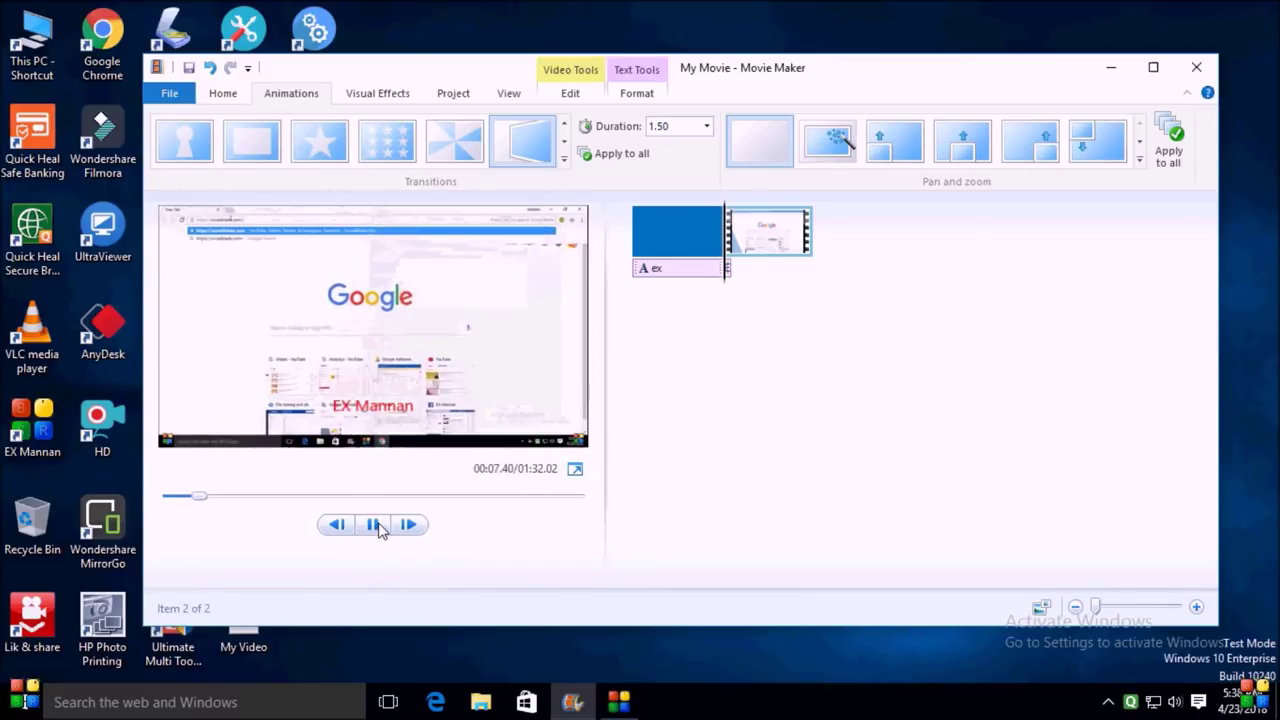
{"action": "left_click", "coordinate": [771, 236]}
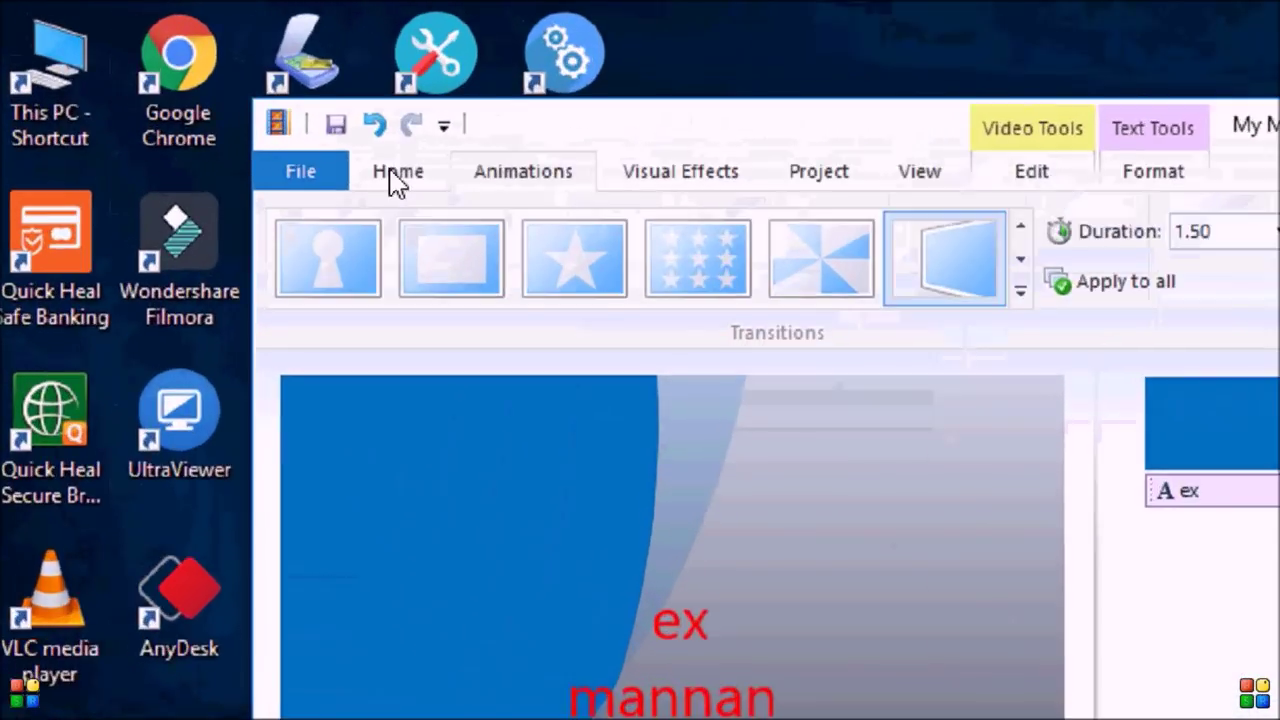
Add the music file Bama_Country_Country from the PC to the movie.
{"action": "left_click", "coordinate": [224, 95]}
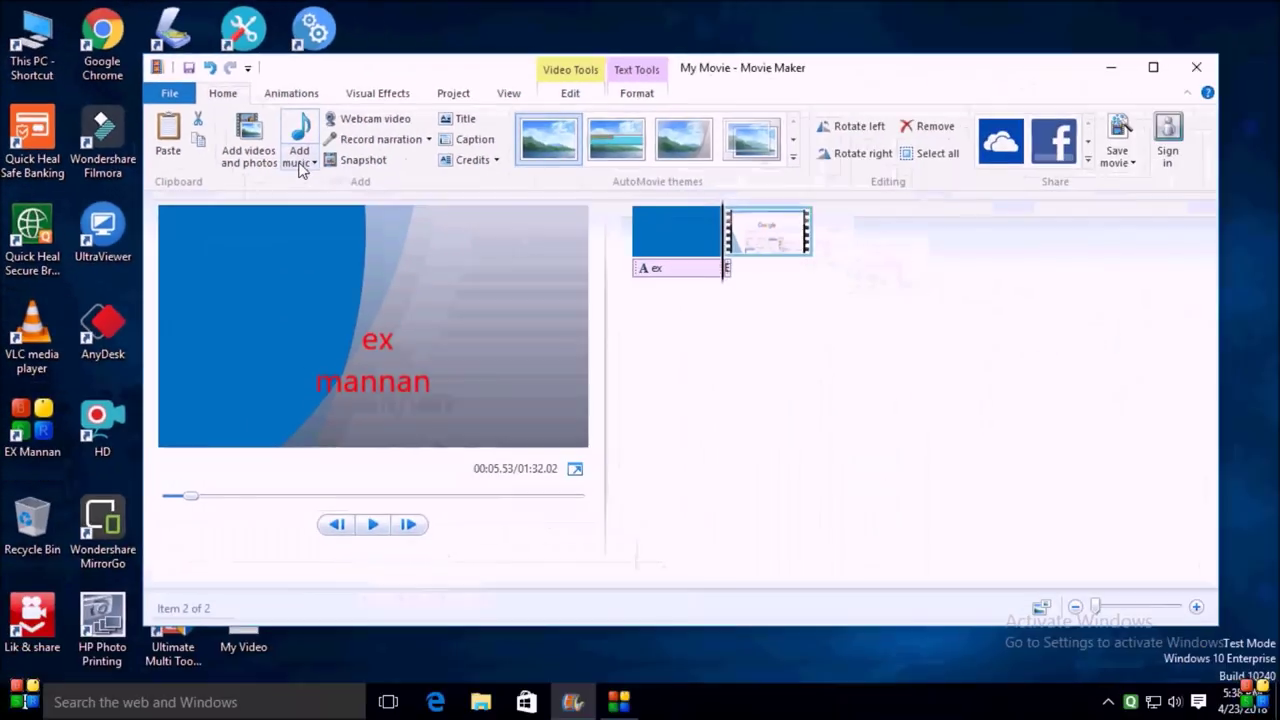
{"action": "key", "text": "alt"}
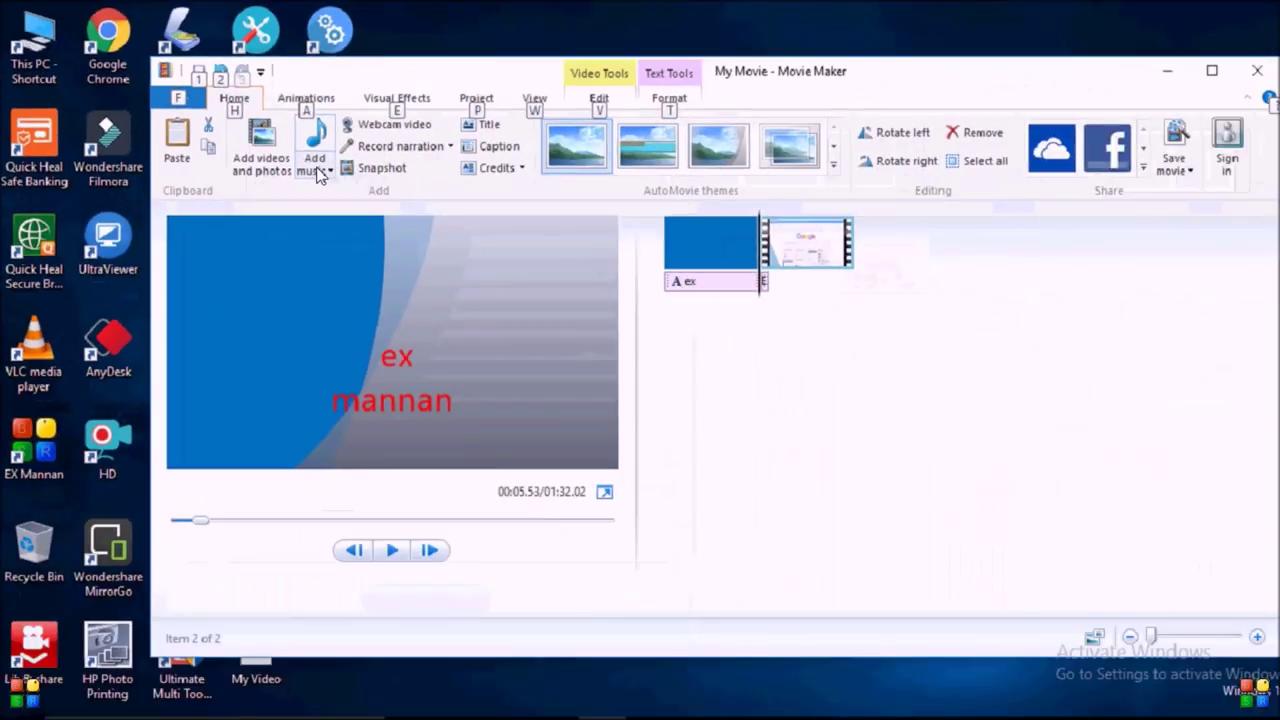
{"action": "left_click", "coordinate": [322, 172]}
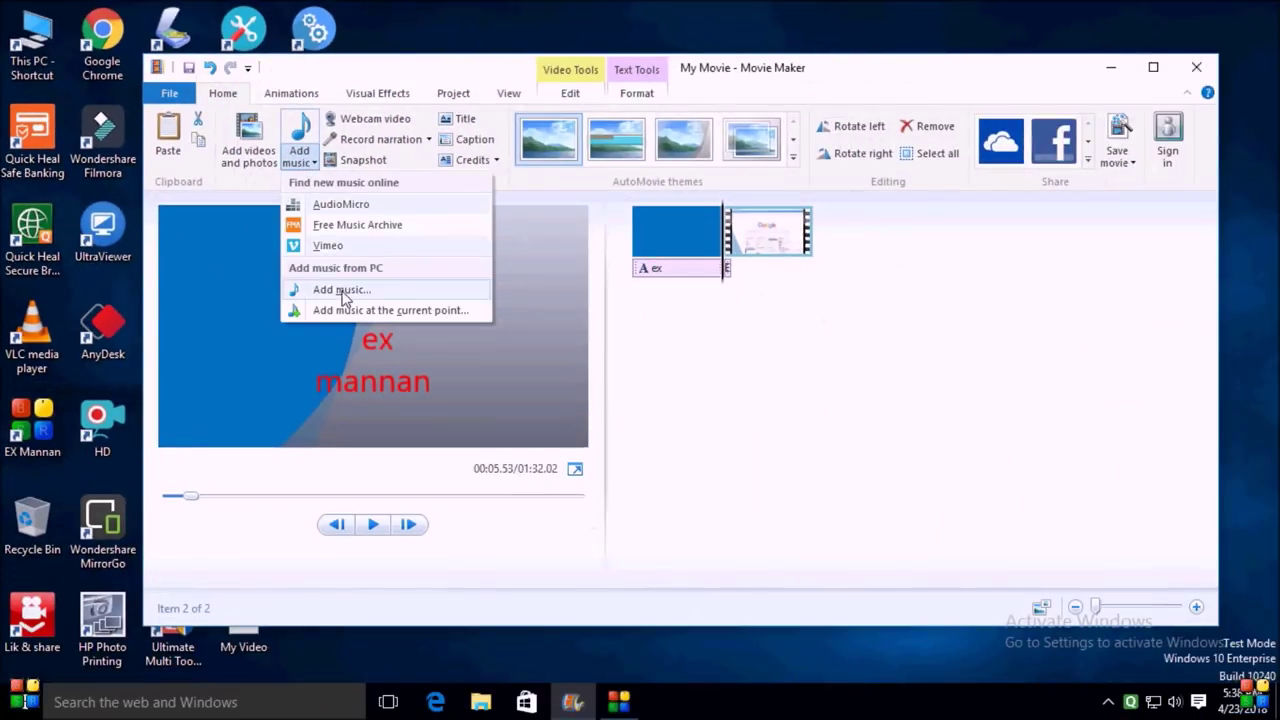
{"action": "left_click", "coordinate": [343, 292]}
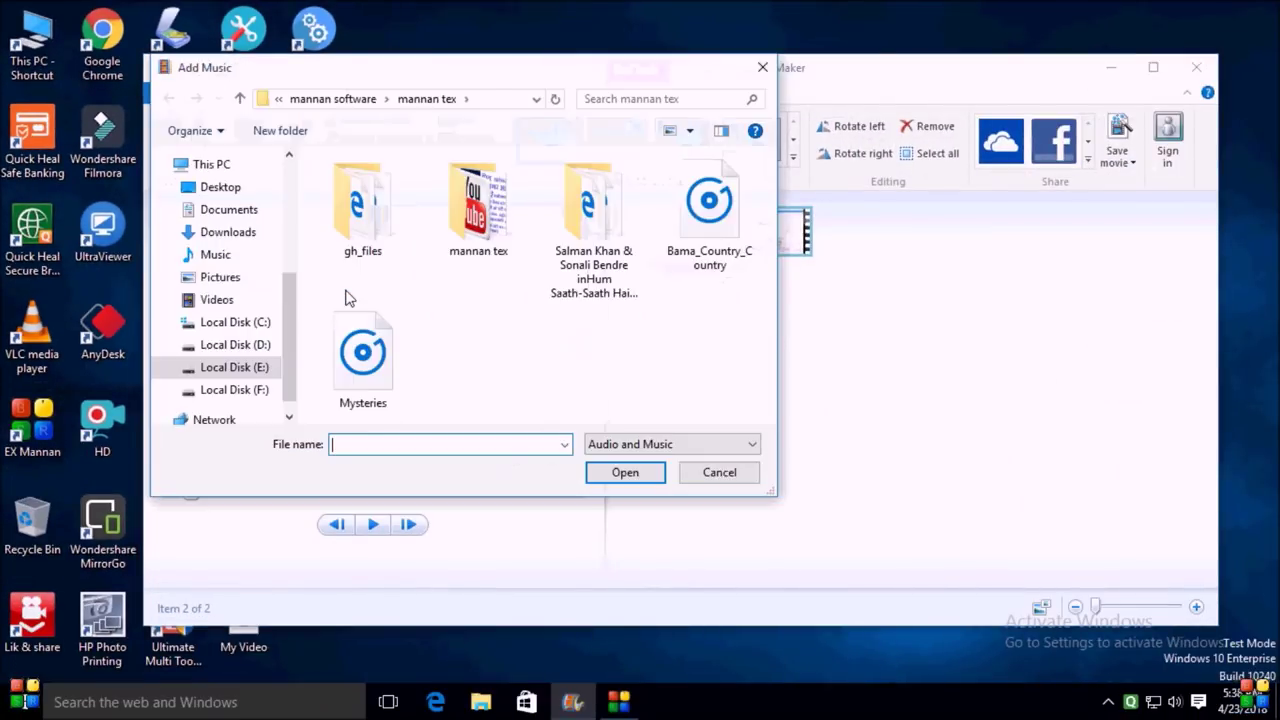
{"action": "left_click", "coordinate": [700, 216]}
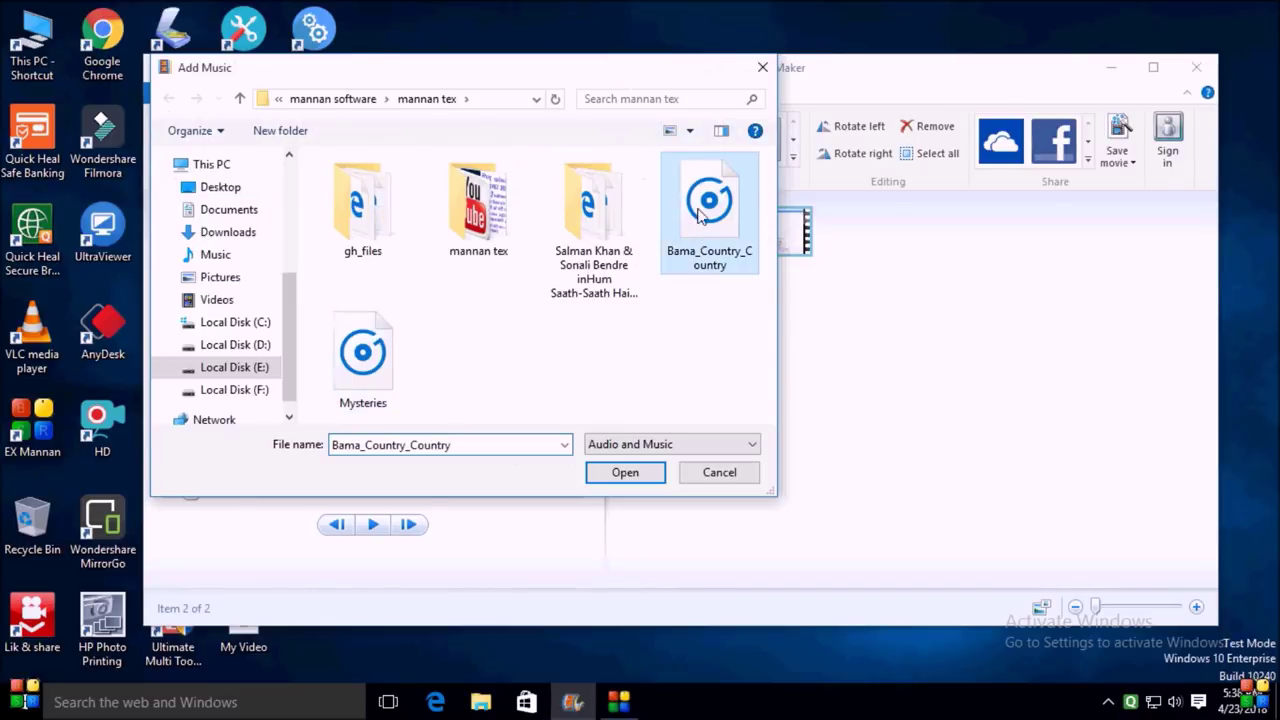
{"action": "left_click", "coordinate": [625, 472]}
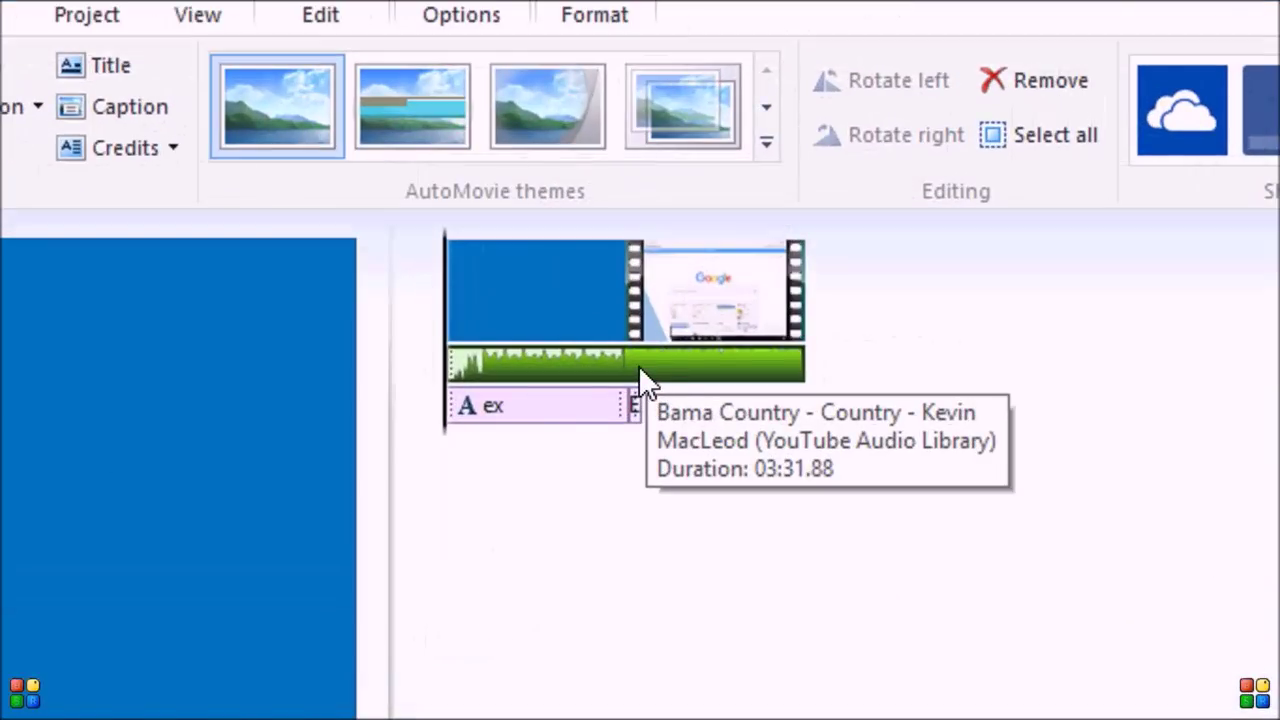
Try starting the music track midway through the video clip, and move it back to the beginning of the movie.
{"action": "left_click_drag", "start_coordinate": [638, 365], "coordinate": [725, 367]}
{"action": "left_click", "coordinate": [432, 362]}
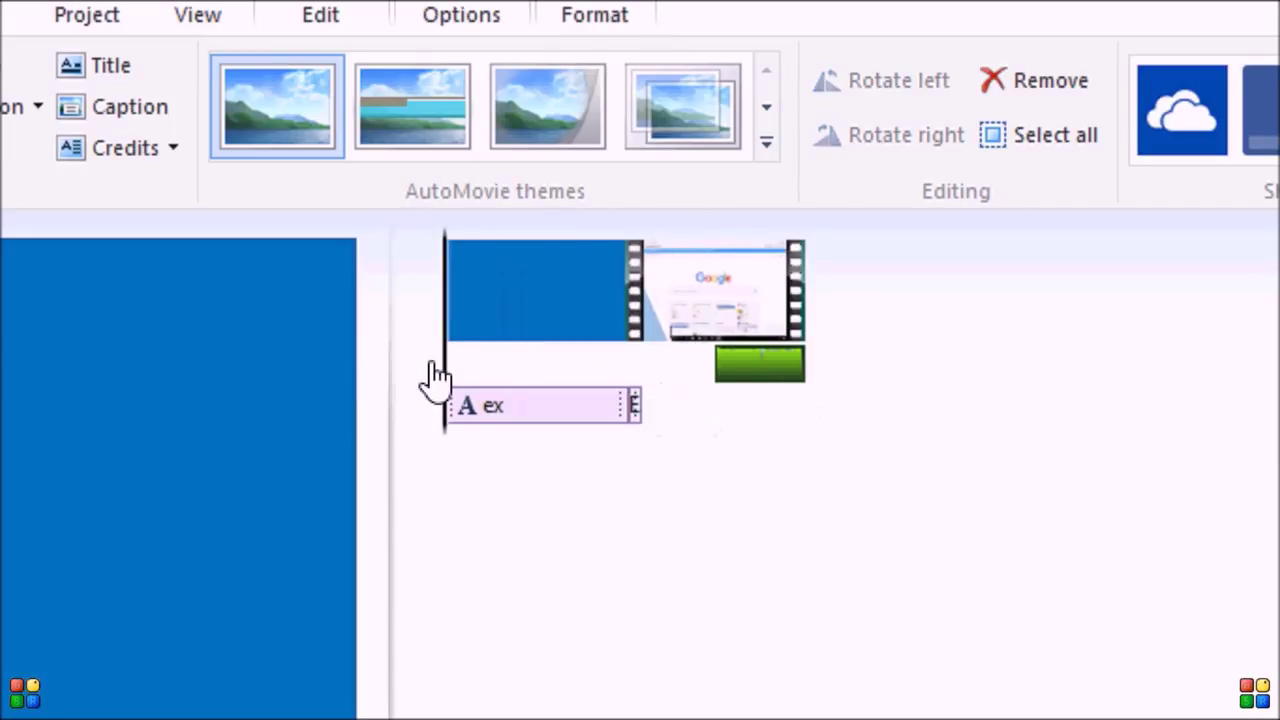
{"action": "left_click_drag", "start_coordinate": [727, 372], "coordinate": [434, 371]}
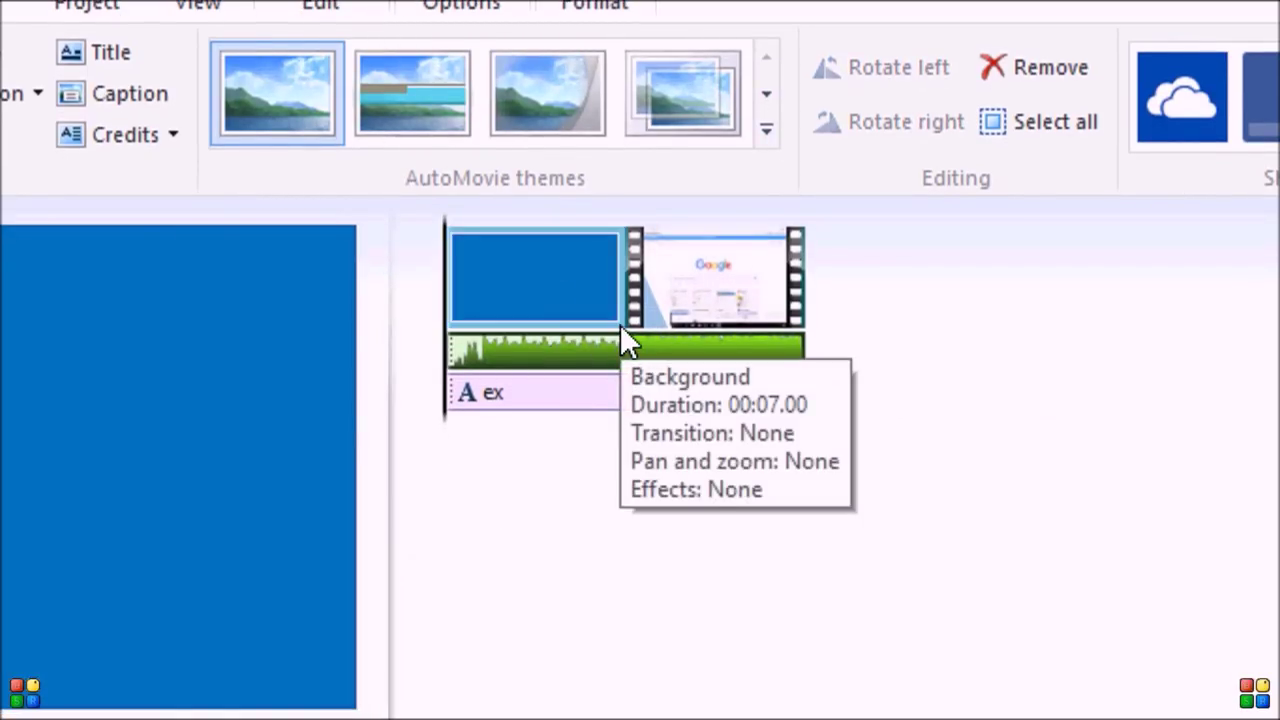
Open the volume setting of the video clip following the title and leave the clip's editing options.
{"action": "left_click", "coordinate": [695, 284]}
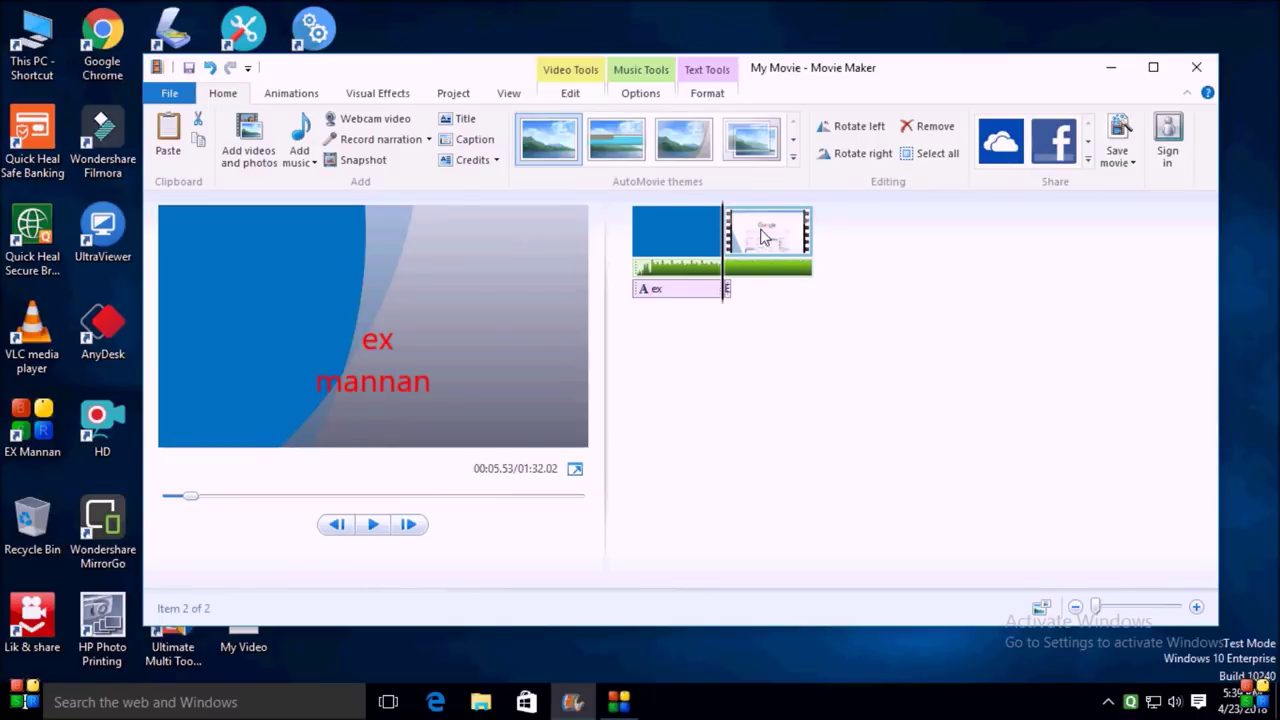
{"action": "double_click", "coordinate": [762, 236]}
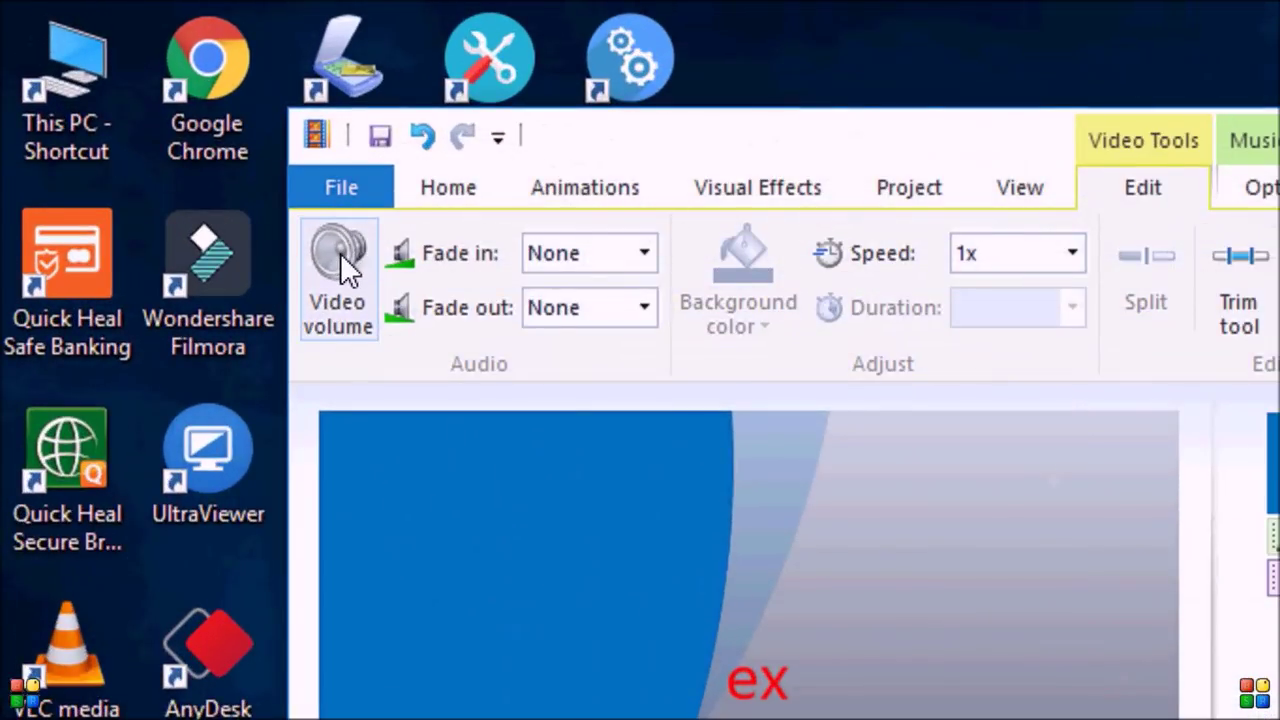
{"action": "left_click", "coordinate": [340, 265]}
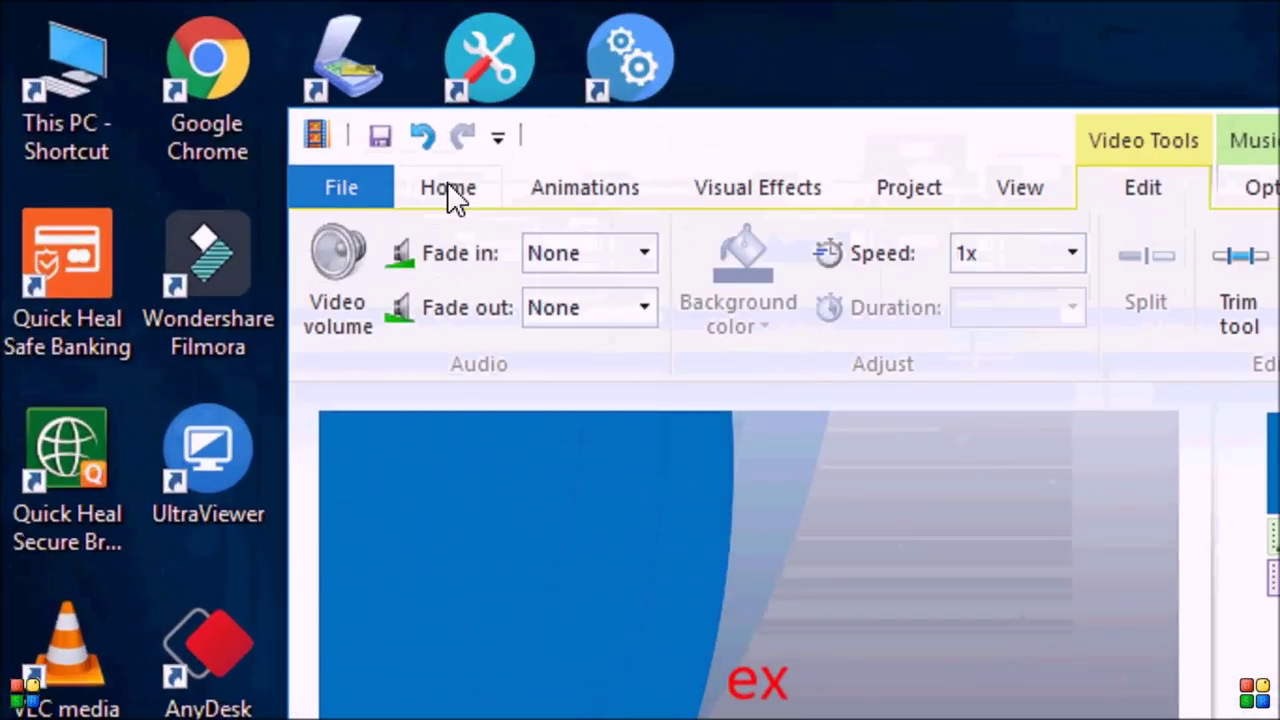
{"action": "left_click", "coordinate": [448, 188]}
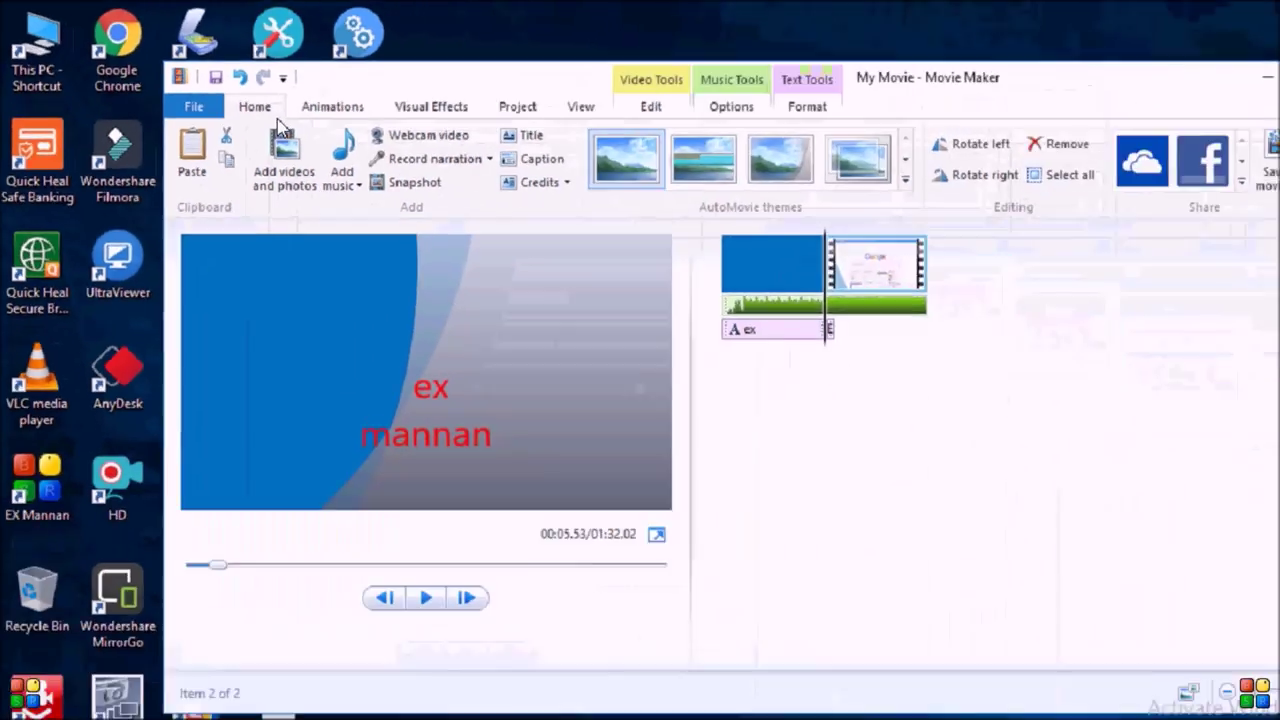
{"action": "key", "text": "alt"}
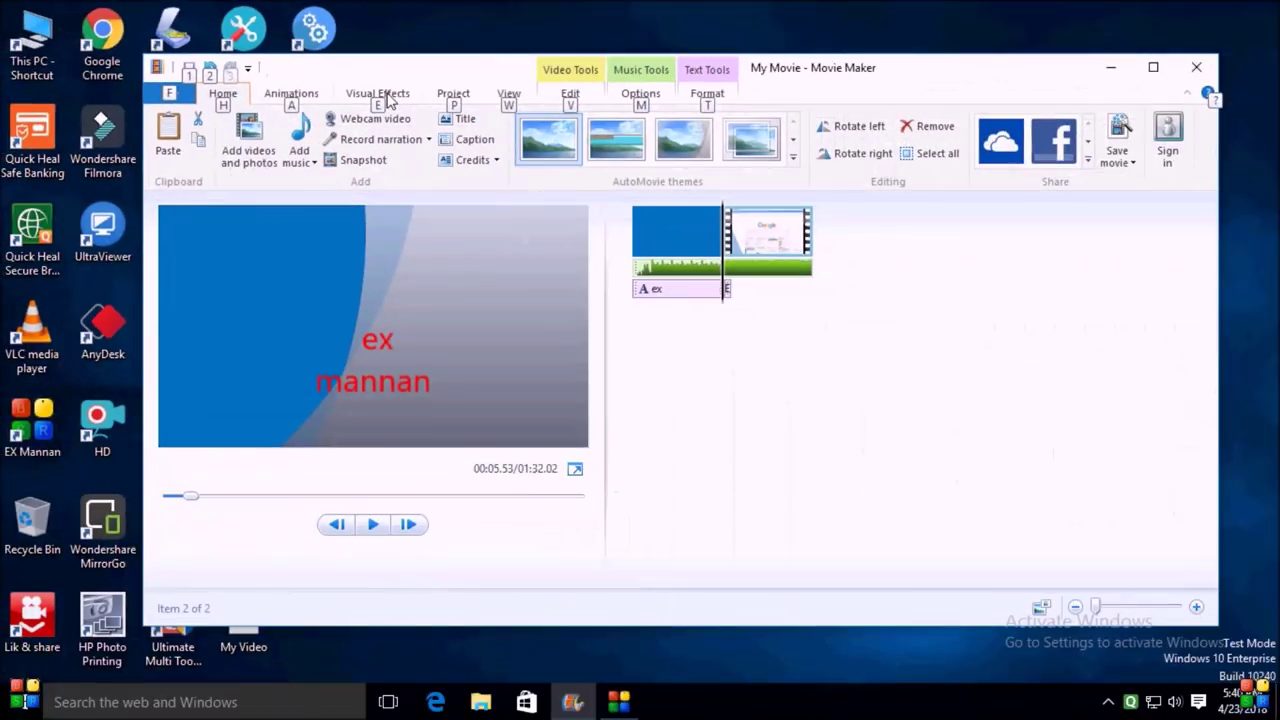
{"action": "left_click", "coordinate": [385, 95]}
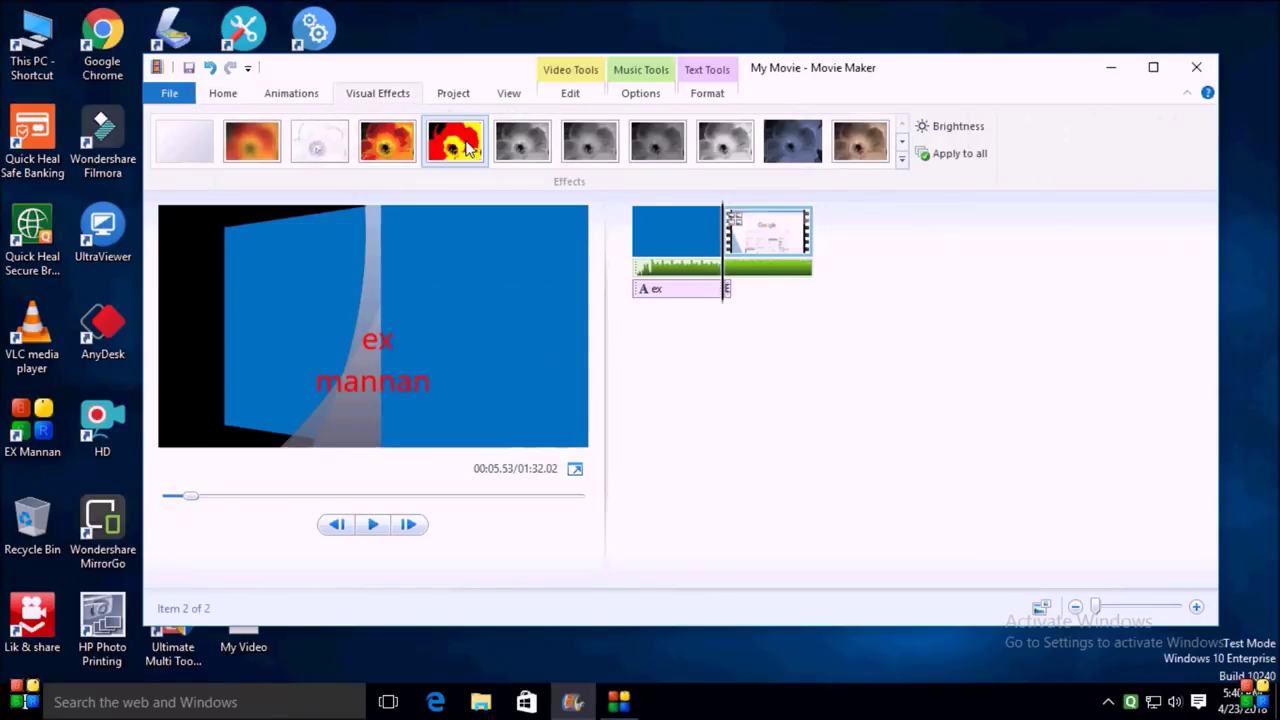
Set the text duration of the opening title's text to 5.00 seconds.
{"action": "left_click", "coordinate": [677, 290]}
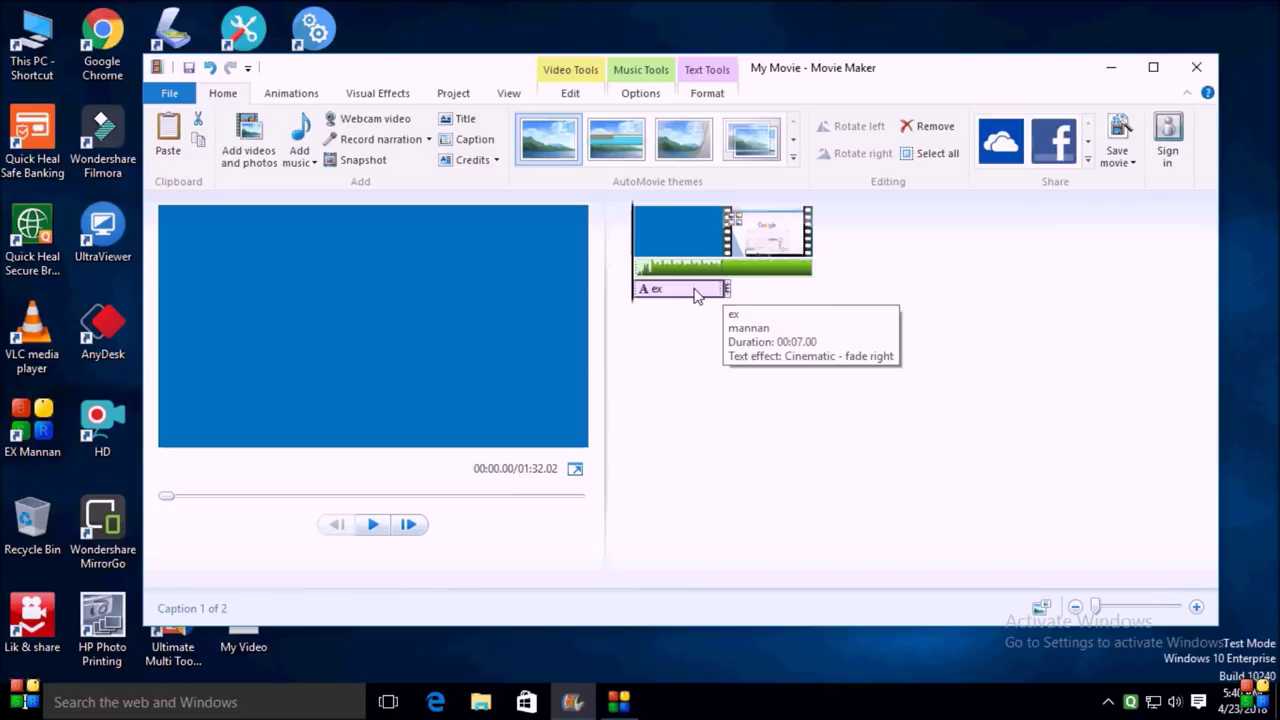
{"action": "left_click", "coordinate": [697, 292]}
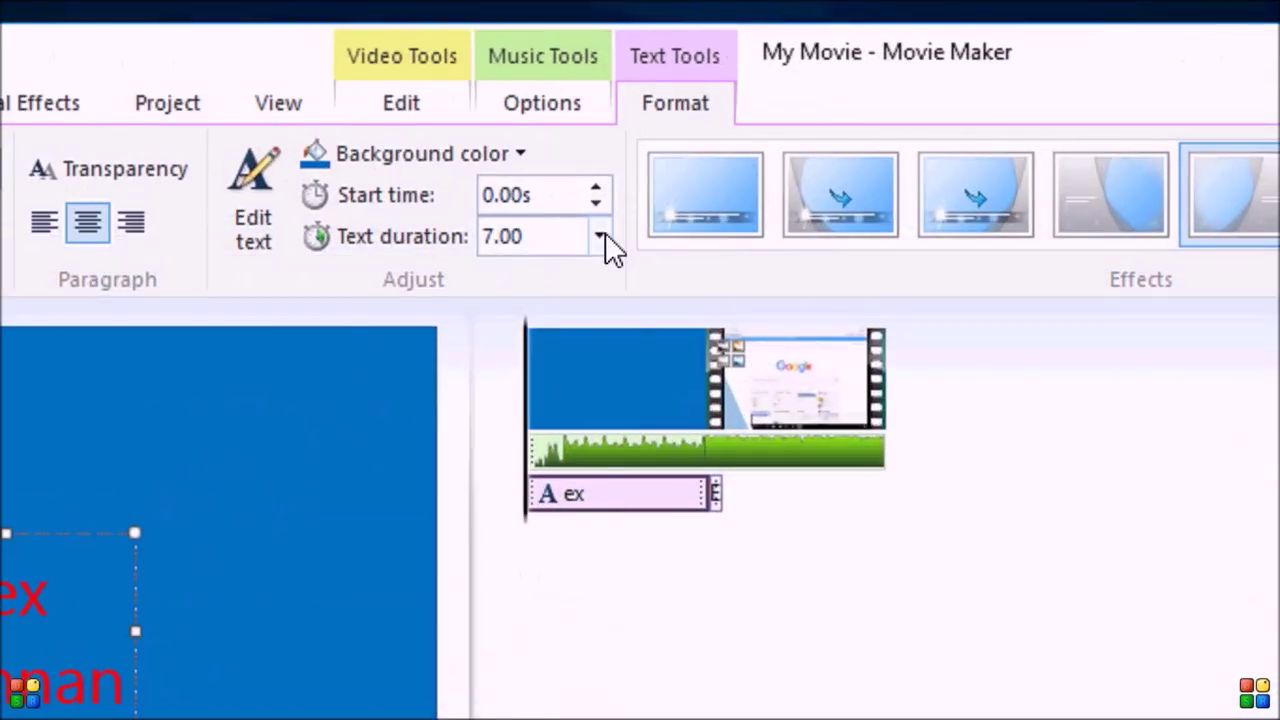
{"action": "left_click", "coordinate": [603, 238]}
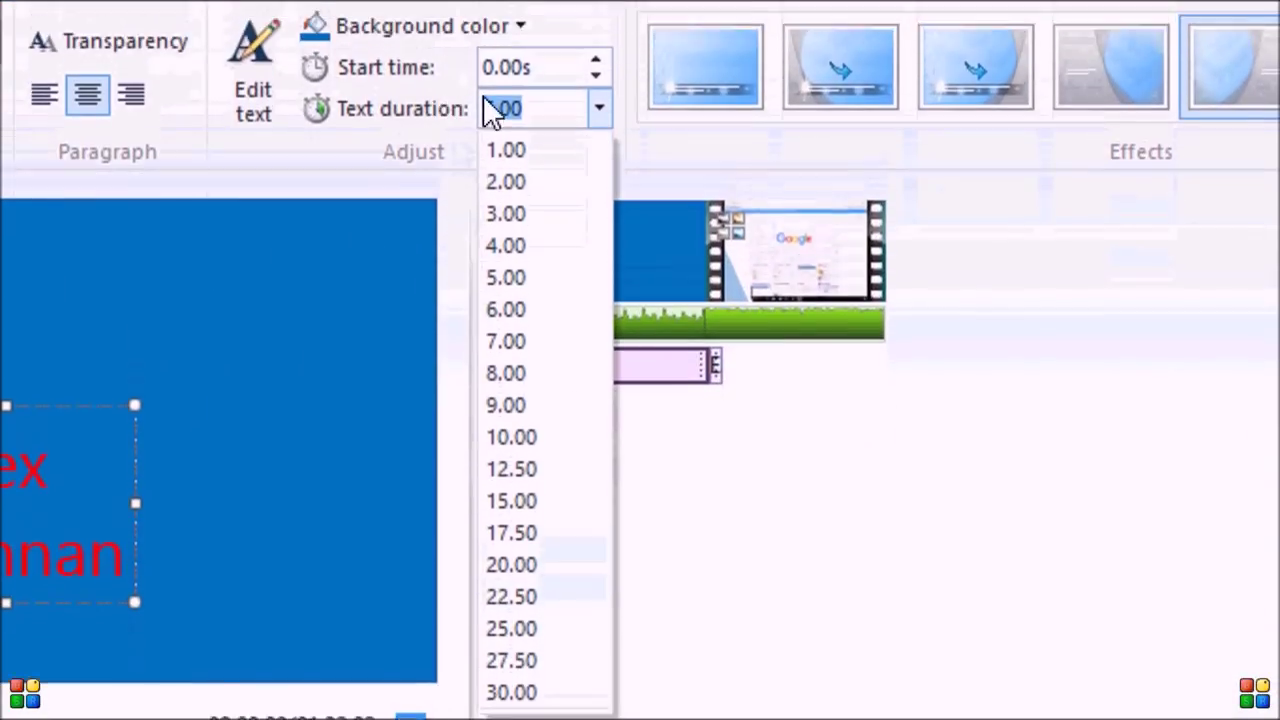
{"action": "left_click", "coordinate": [492, 110]}
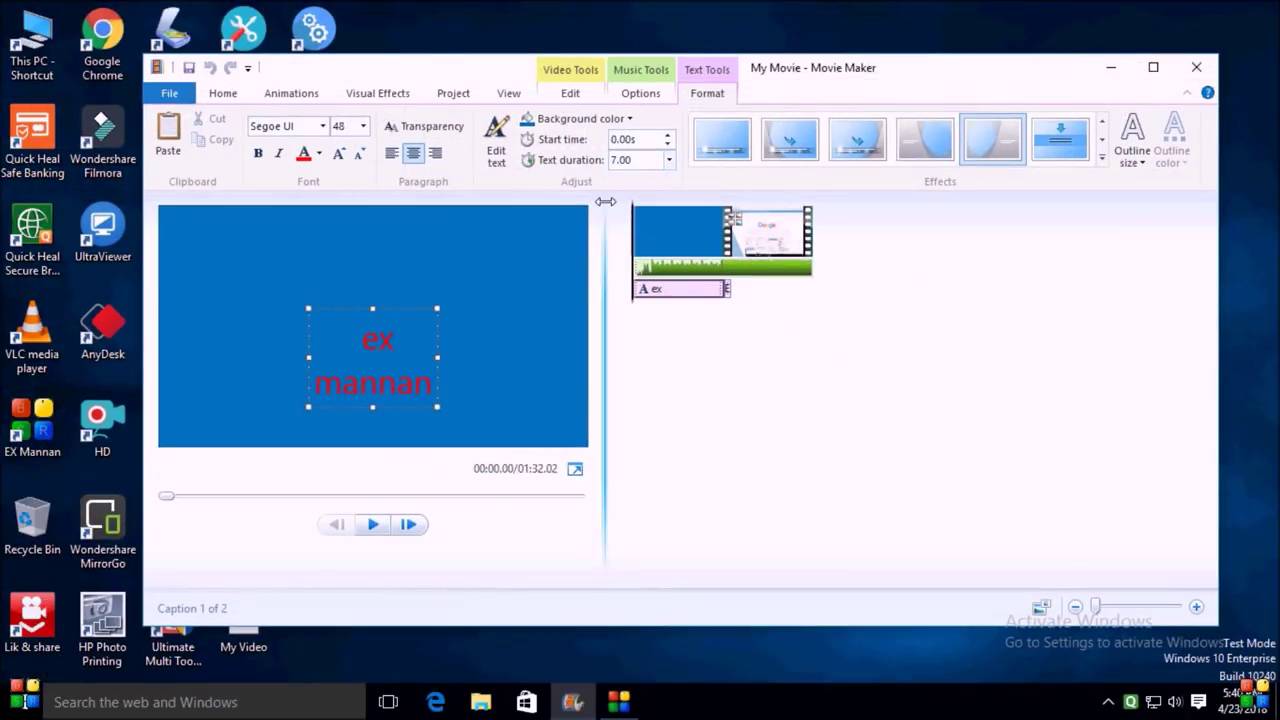
{"action": "key", "text": "BackSpace"}
{"action": "key", "text": "BackSpace"}
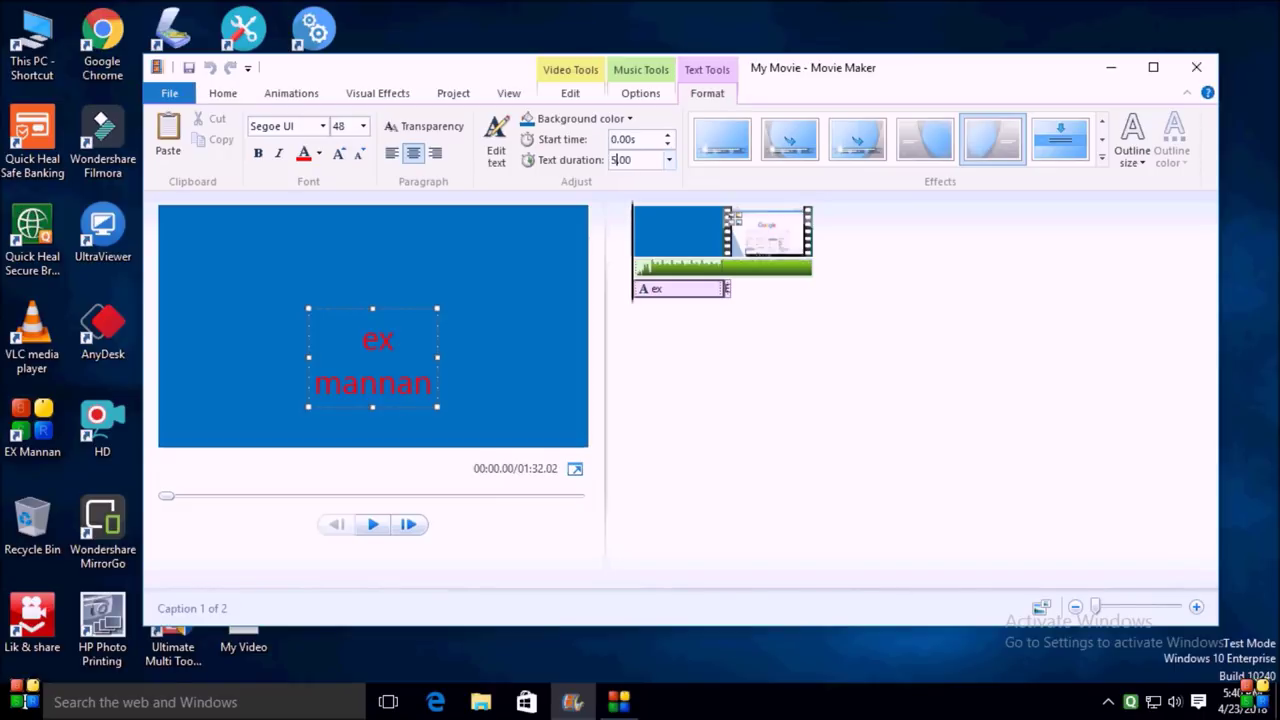
{"action": "type", "text": "5"}
{"action": "key", "text": "Return"}
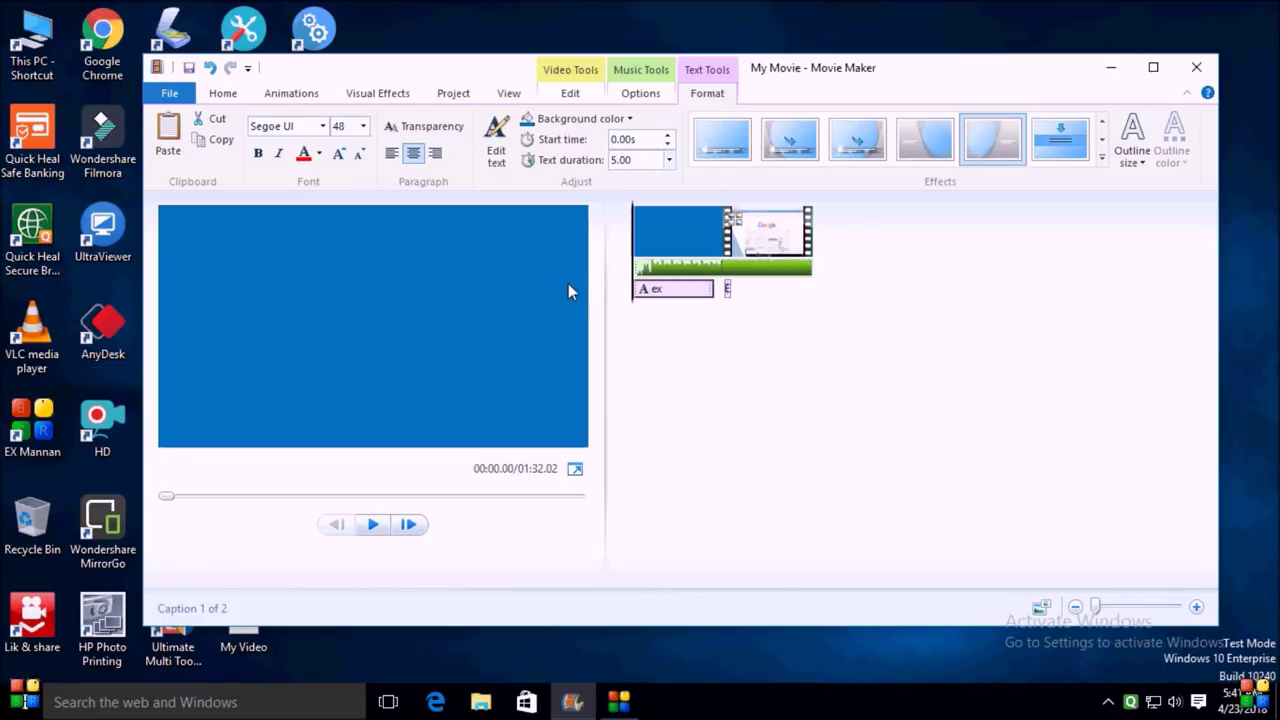
Shorten the opening title's text duration to 2.00 seconds and select a moment within the title text on the timeline.
{"action": "key", "text": "BackSpace"}
{"action": "left_click", "coordinate": [727, 288]}
{"action": "left_click", "coordinate": [645, 290]}
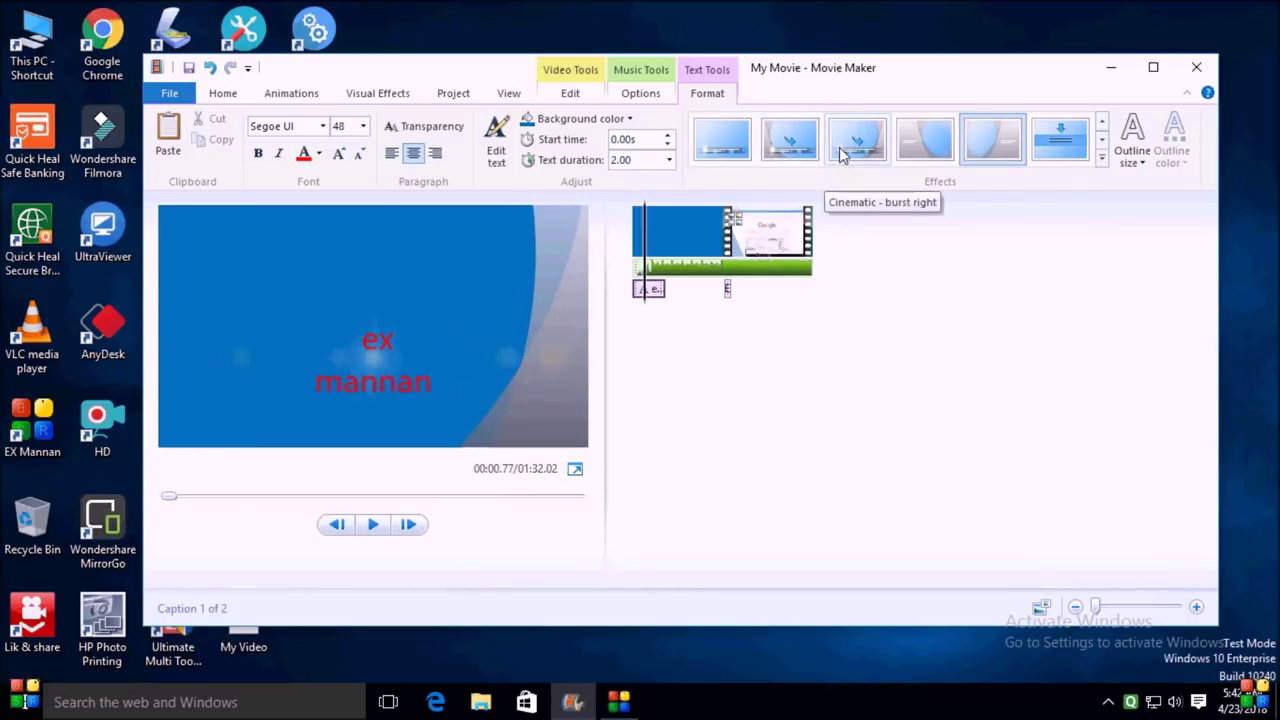
{"action": "left_click", "coordinate": [651, 645]}
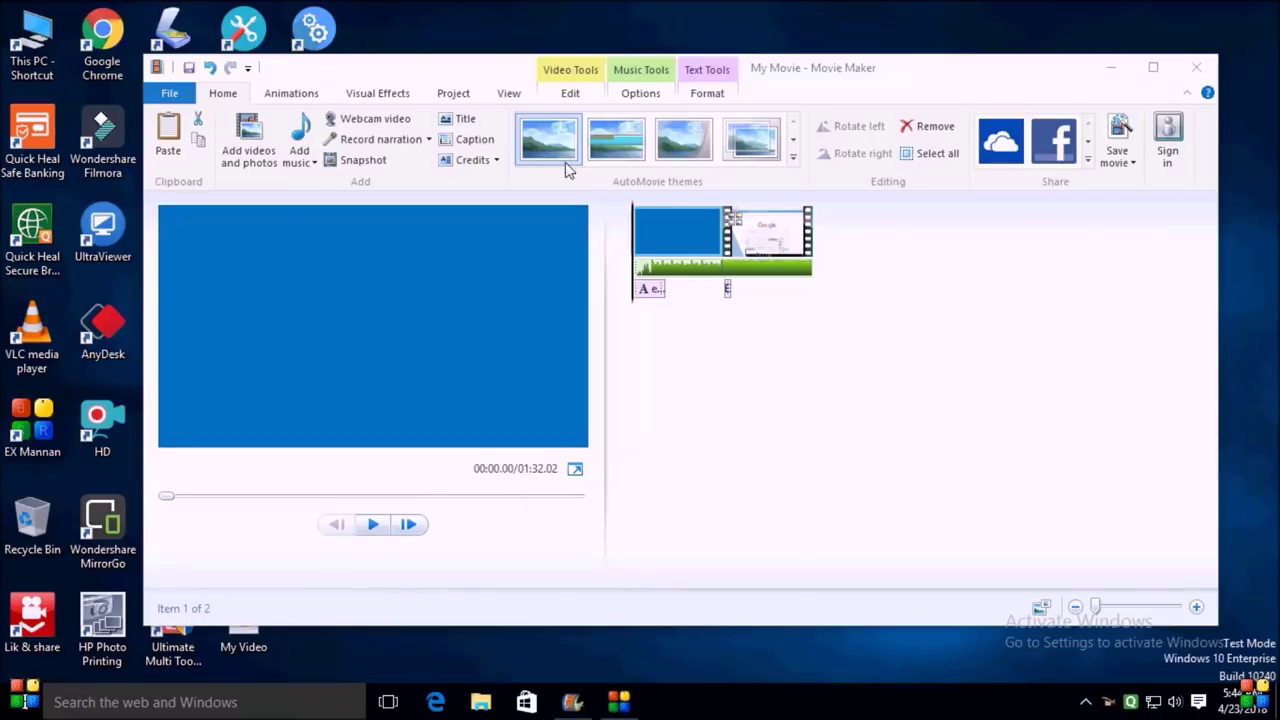
{"action": "left_click_drag", "start_coordinate": [456, 70], "coordinate": [499, 63]}
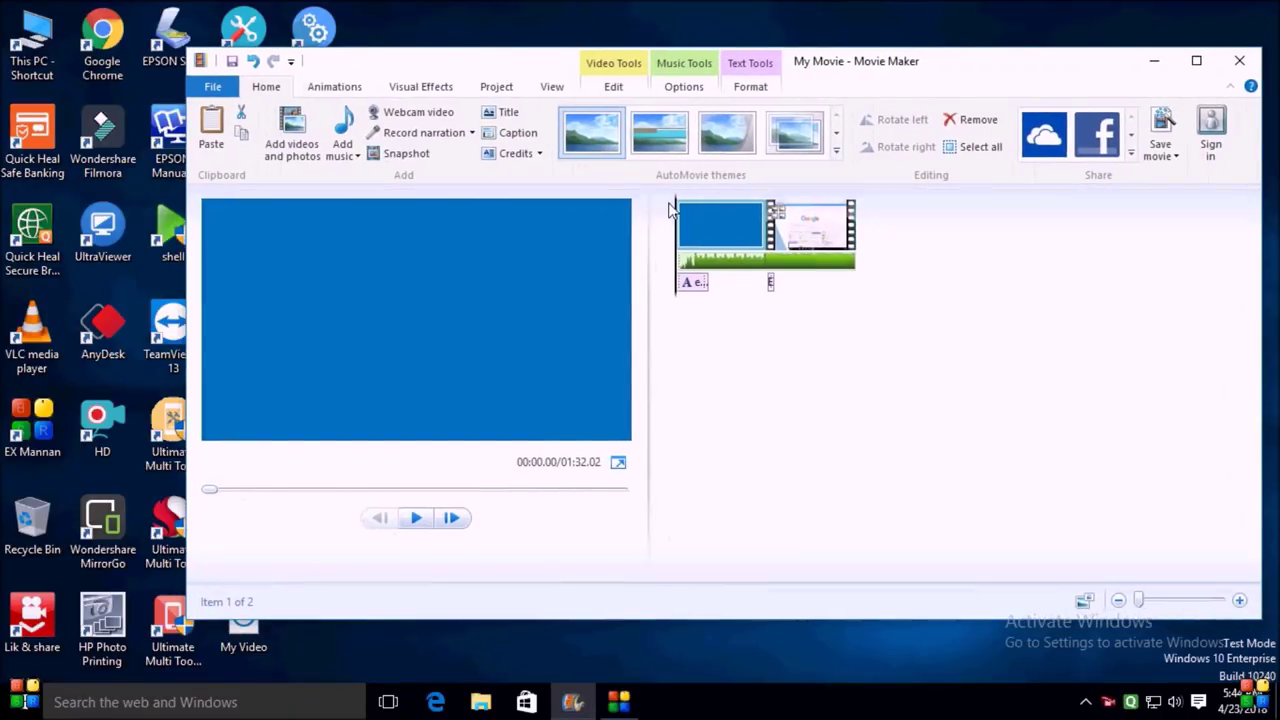
{"action": "left_click", "coordinate": [815, 228]}
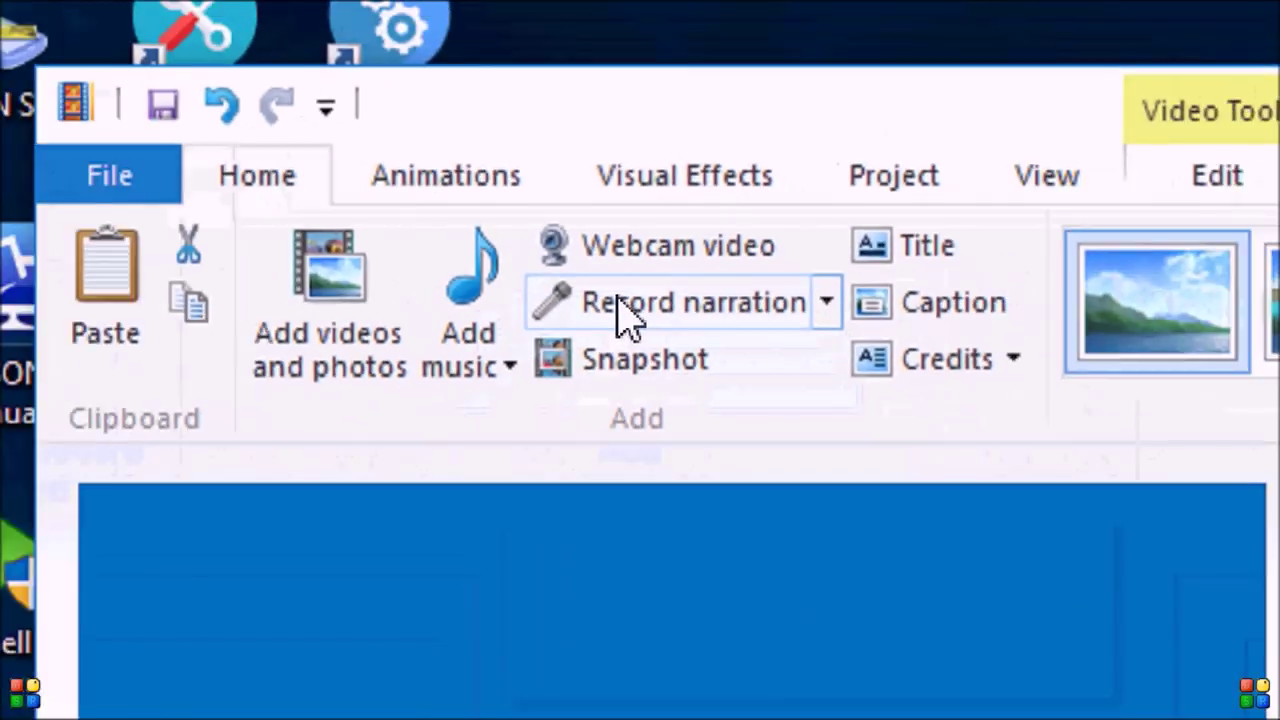
{"action": "left_click", "coordinate": [618, 302]}
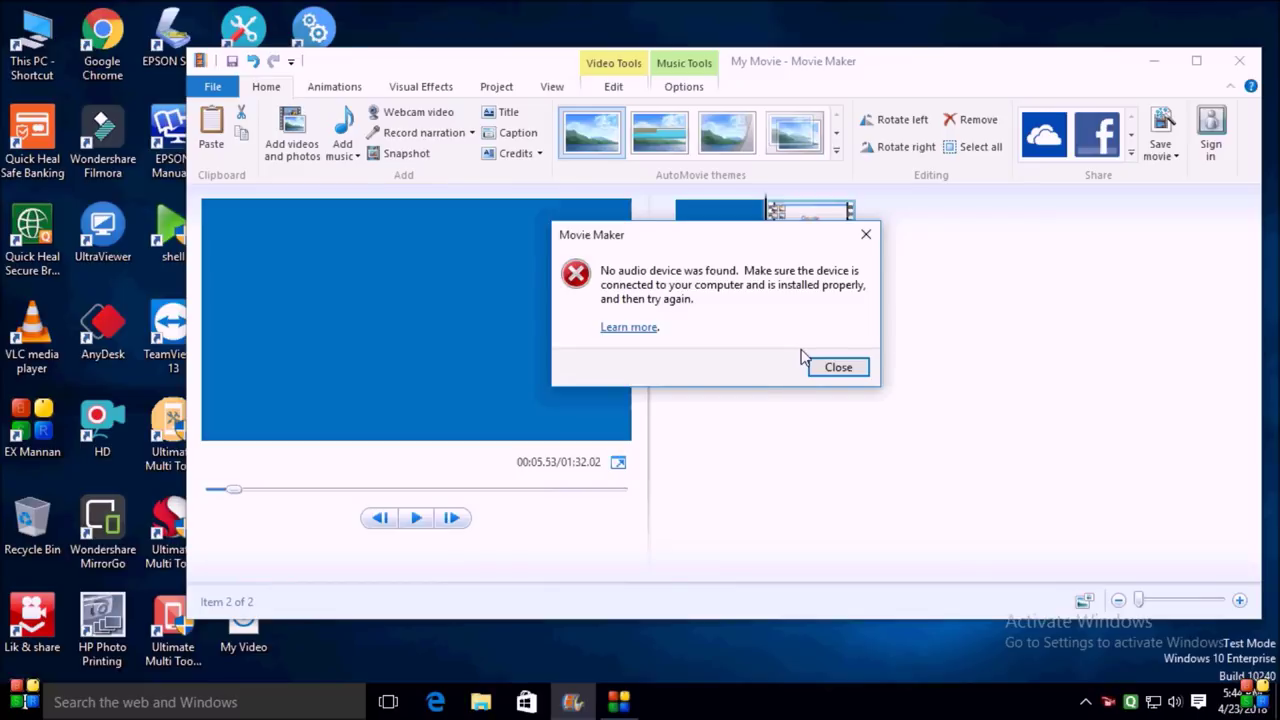
{"action": "left_click", "coordinate": [840, 367]}
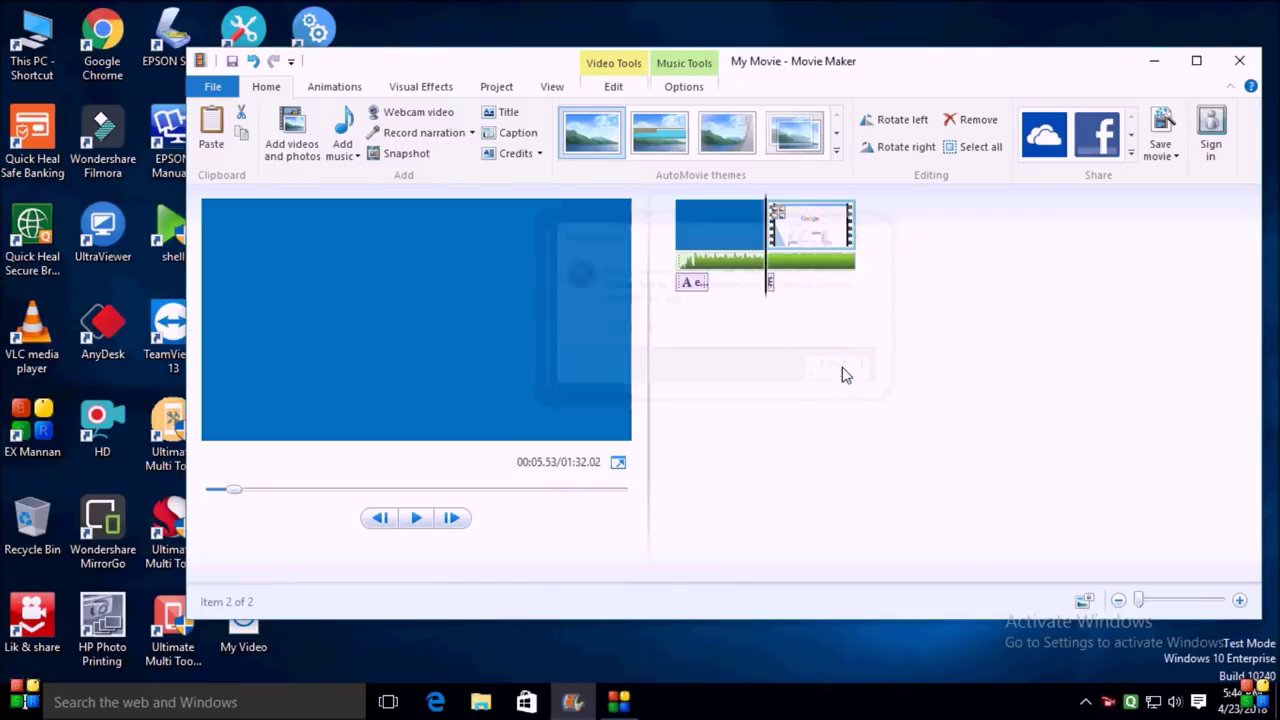
{"action": "left_click", "coordinate": [430, 133]}
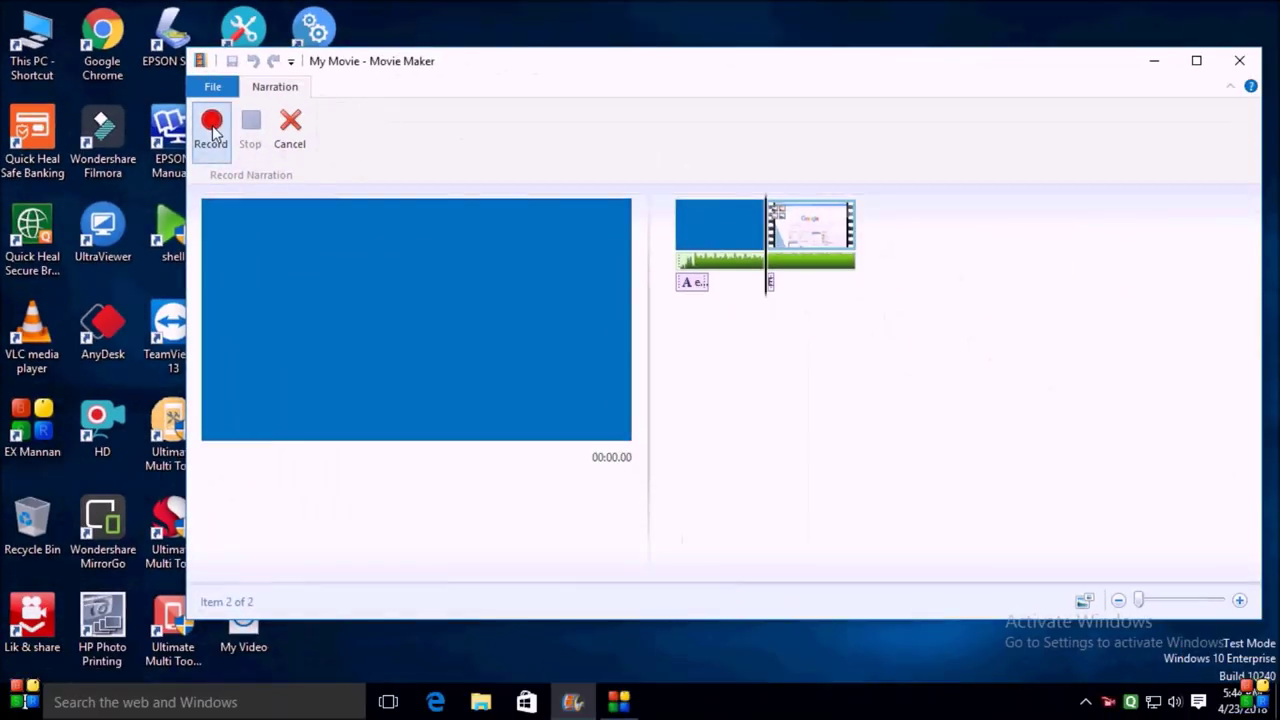
{"action": "left_click", "coordinate": [211, 128]}
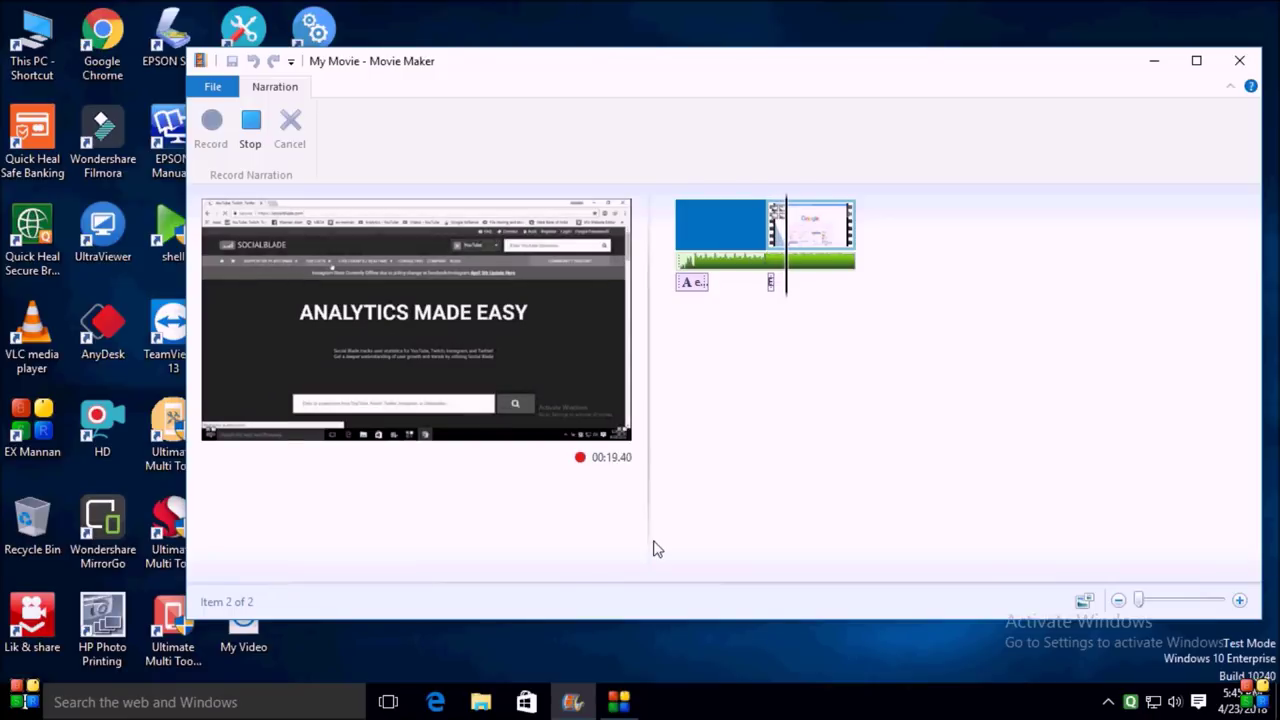
{"action": "left_click", "coordinate": [252, 128]}
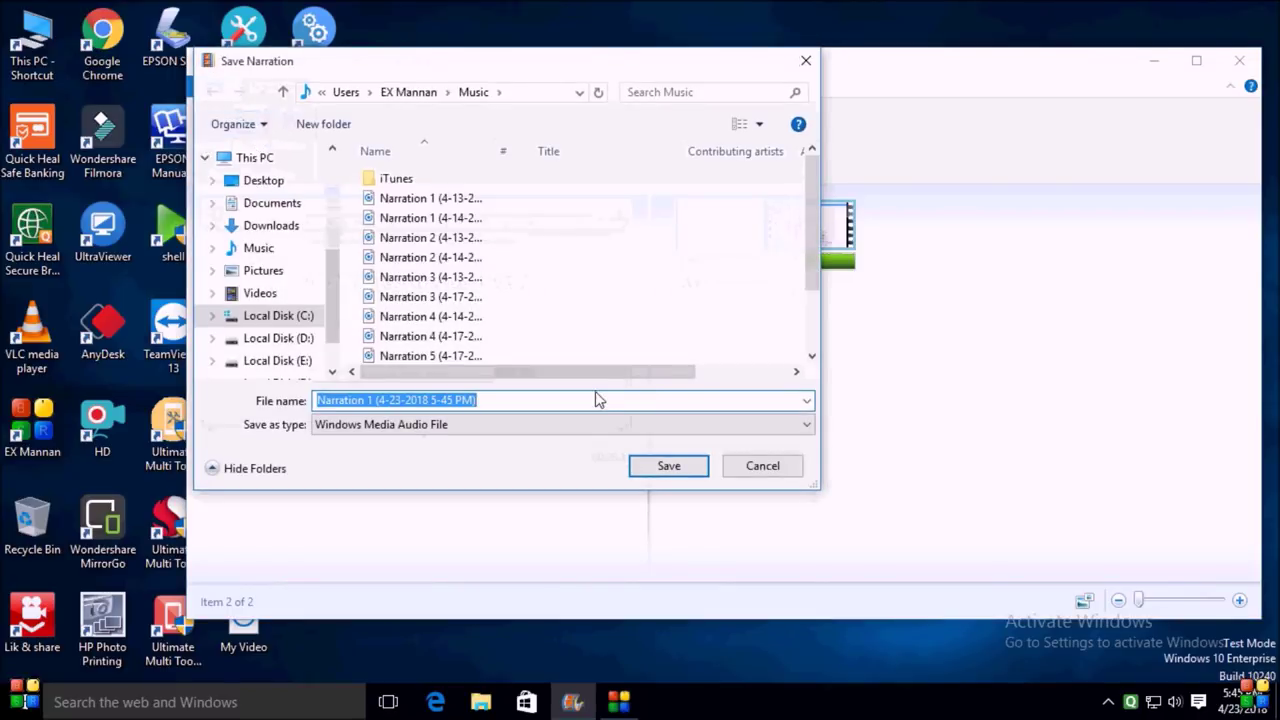
{"action": "left_click", "coordinate": [662, 468]}
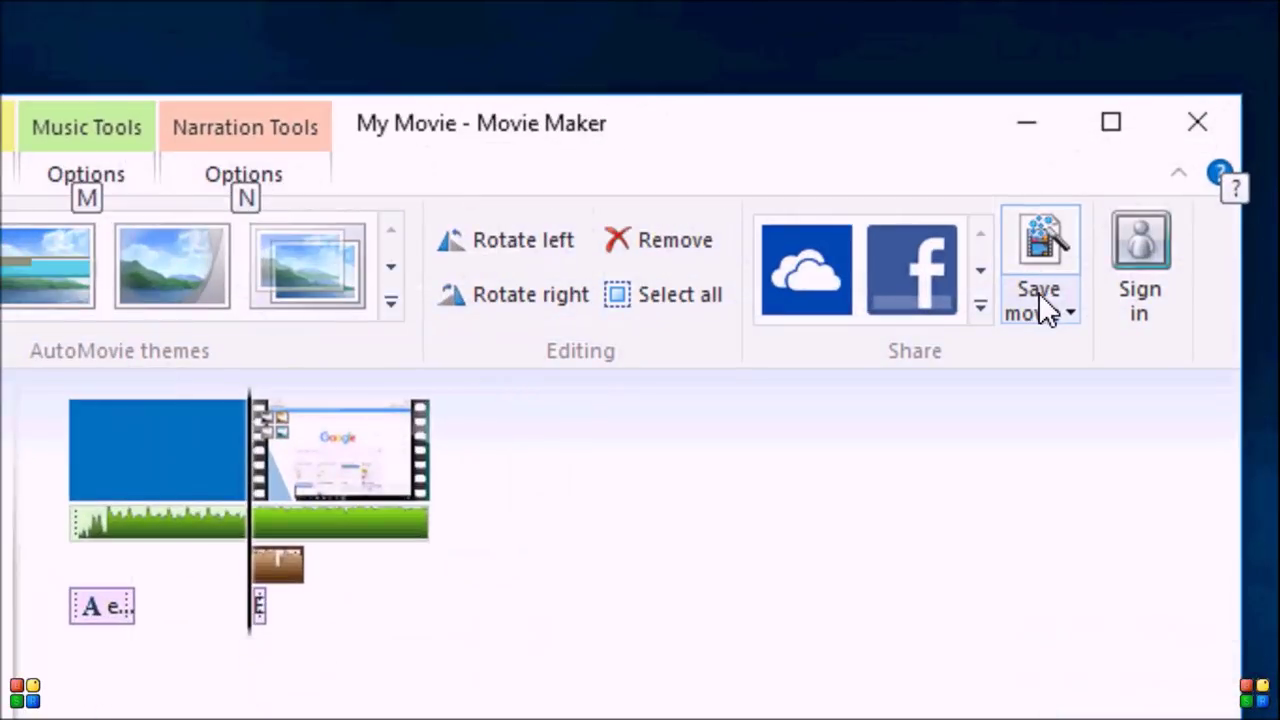
Export the movie with the YouTube setting as the MPEG-4/H.264 file My Movie in the Pictures folder.
{"action": "left_click", "coordinate": [1068, 283]}
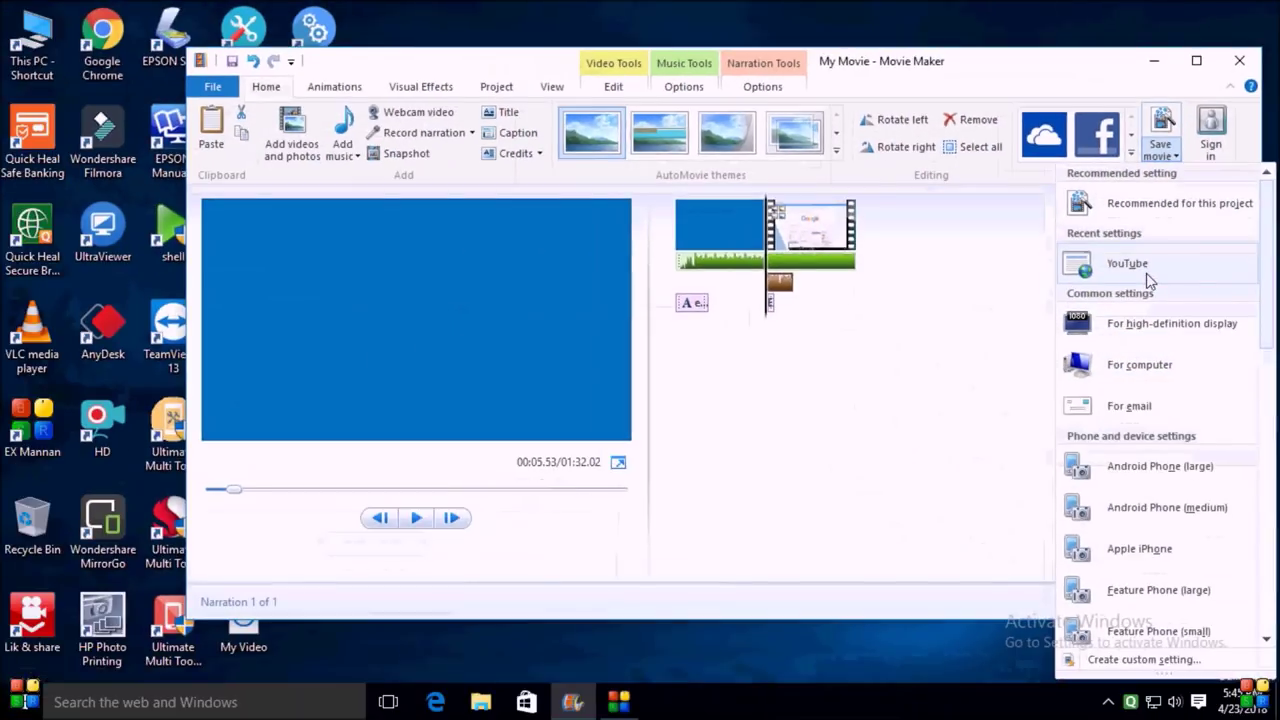
{"action": "mouse_move", "coordinate": [1266, 272]}
{"action": "left_mouse_down"}
{"action": "mouse_move", "coordinate": [1266, 494]}
{"action": "mouse_move", "coordinate": [1247, 272]}
{"action": "left_mouse_up"}
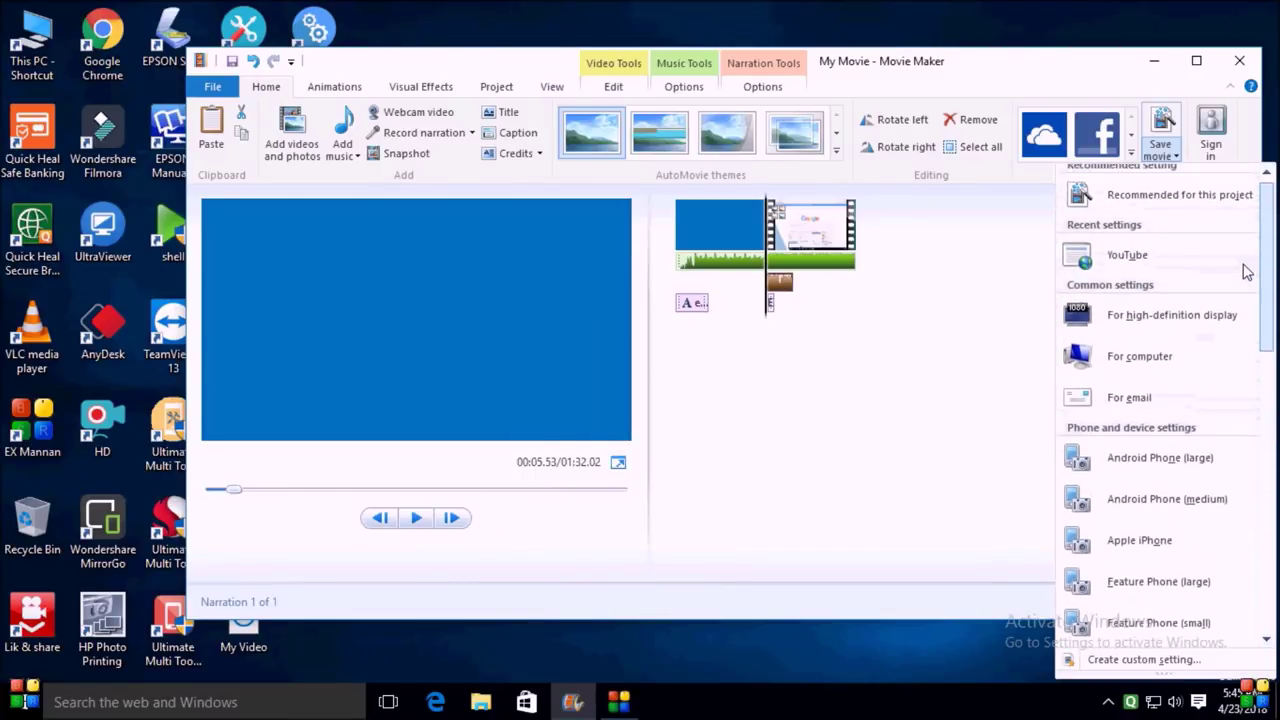
{"action": "left_click", "coordinate": [1147, 256]}
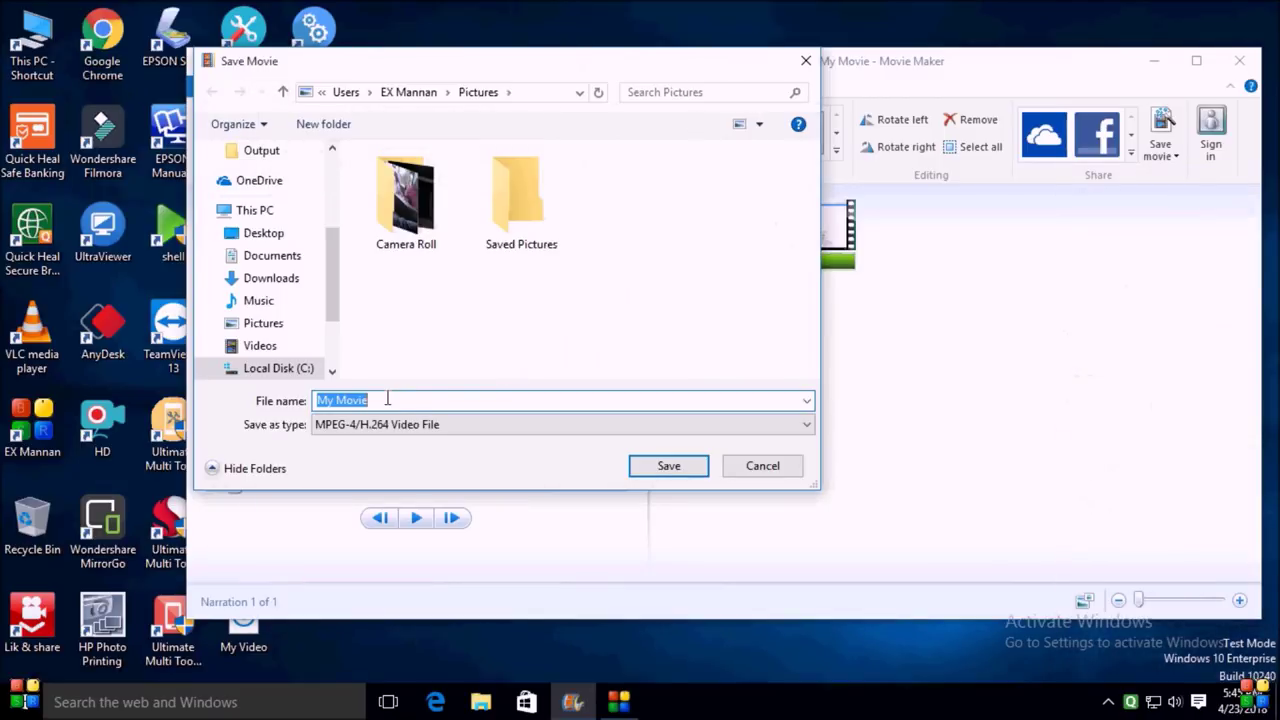
{"action": "left_click", "coordinate": [381, 400]}
{"action": "left_click_drag", "start_coordinate": [381, 400], "coordinate": [320, 402]}
{"action": "left_click", "coordinate": [591, 399]}
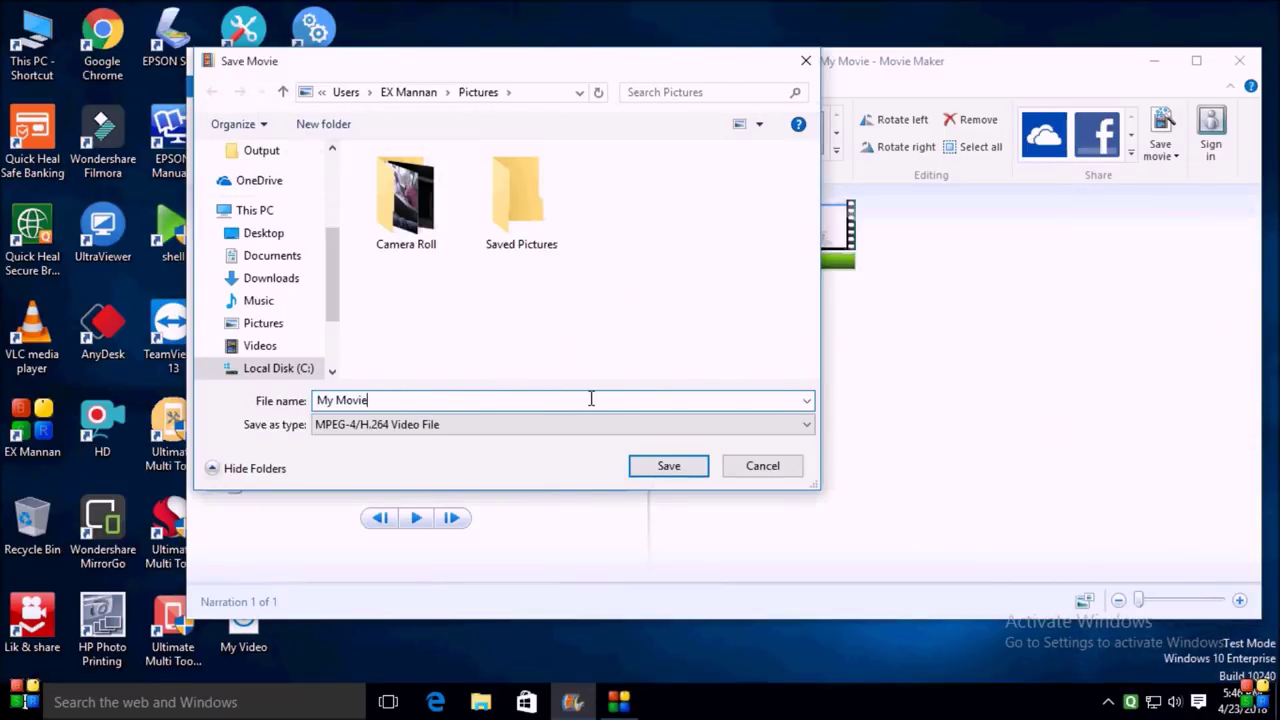
{"action": "left_click", "coordinate": [686, 473]}
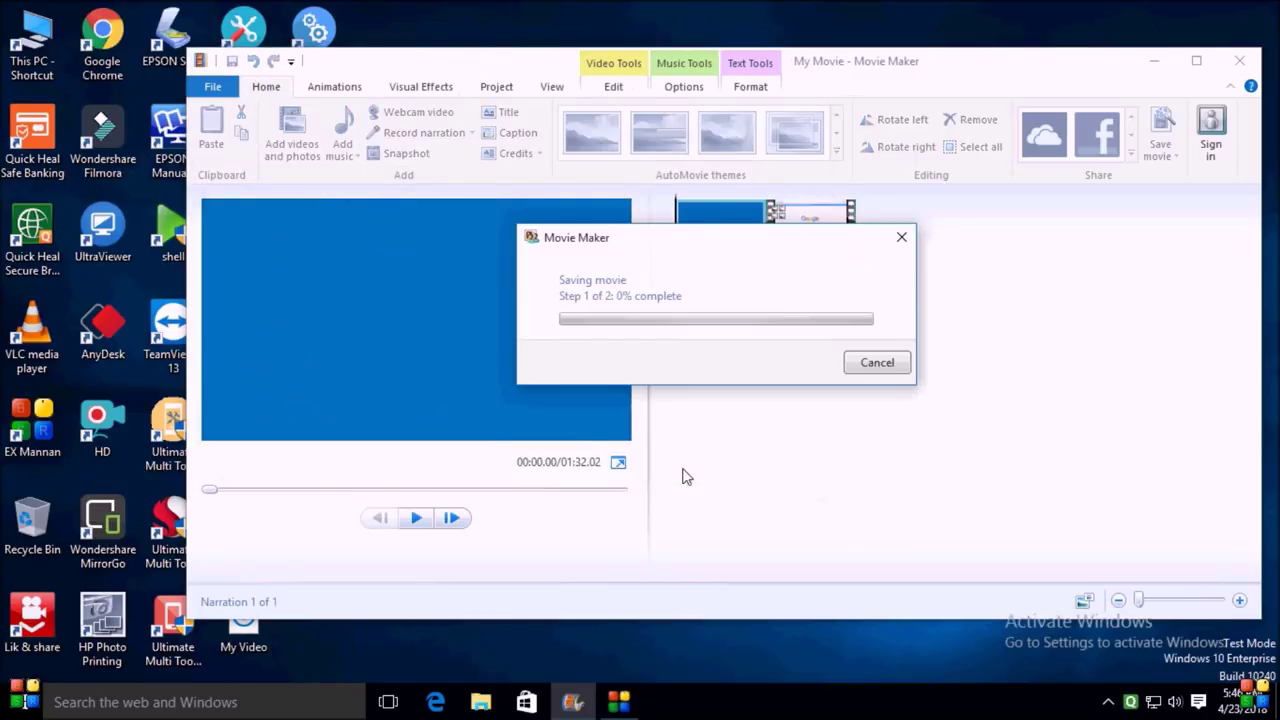